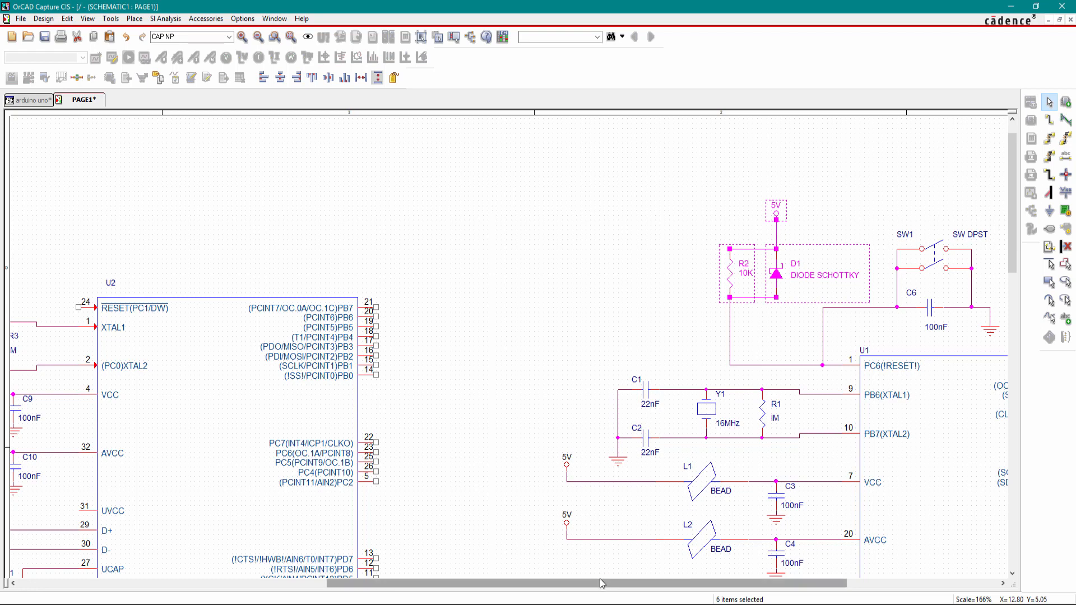
Paste the copied 5V reset network with the 10K resistor and Schottky diode above the upper-left corner of U2.
scroll(287, 222, "up", 1)
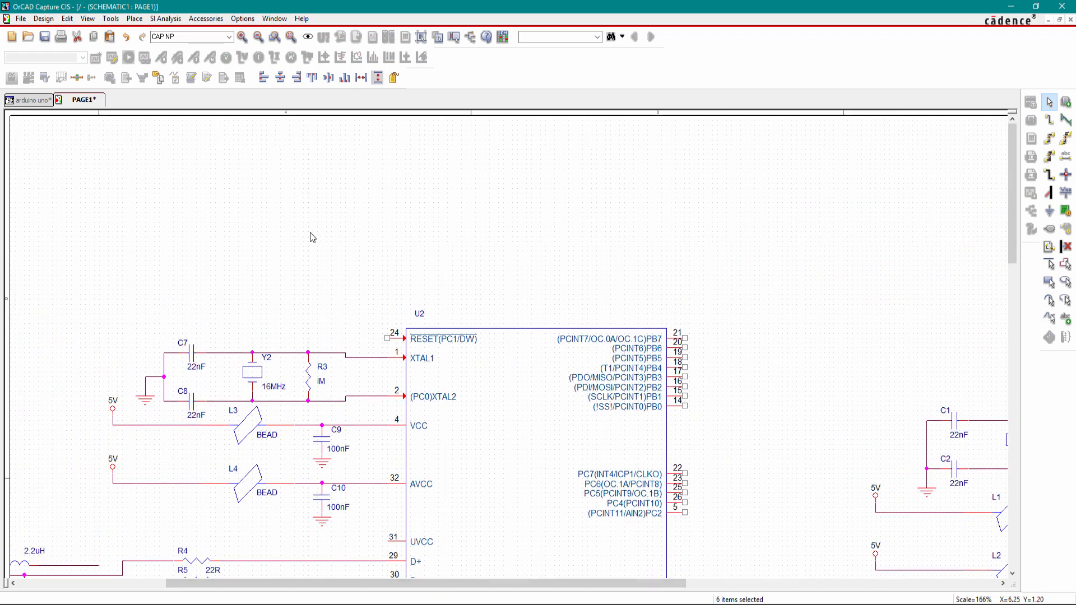
key("ctrl+v")
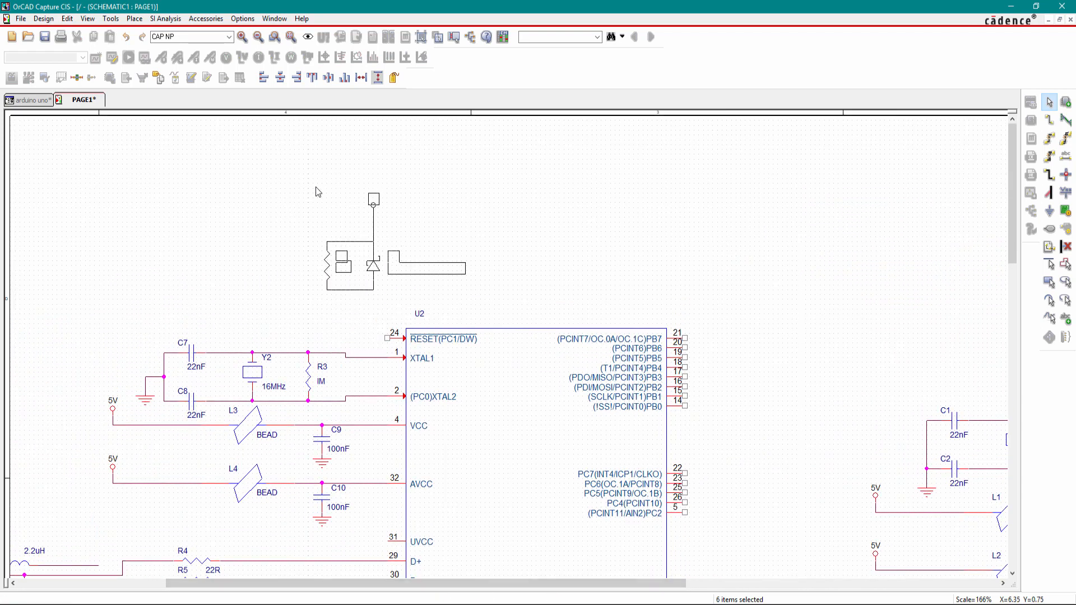
left_click(314, 186)
left_click(293, 184)
Wire the lower node of the pasted resistor and diode to U2's RESET(PC1/DW) pin 24.
left_click(1047, 123)
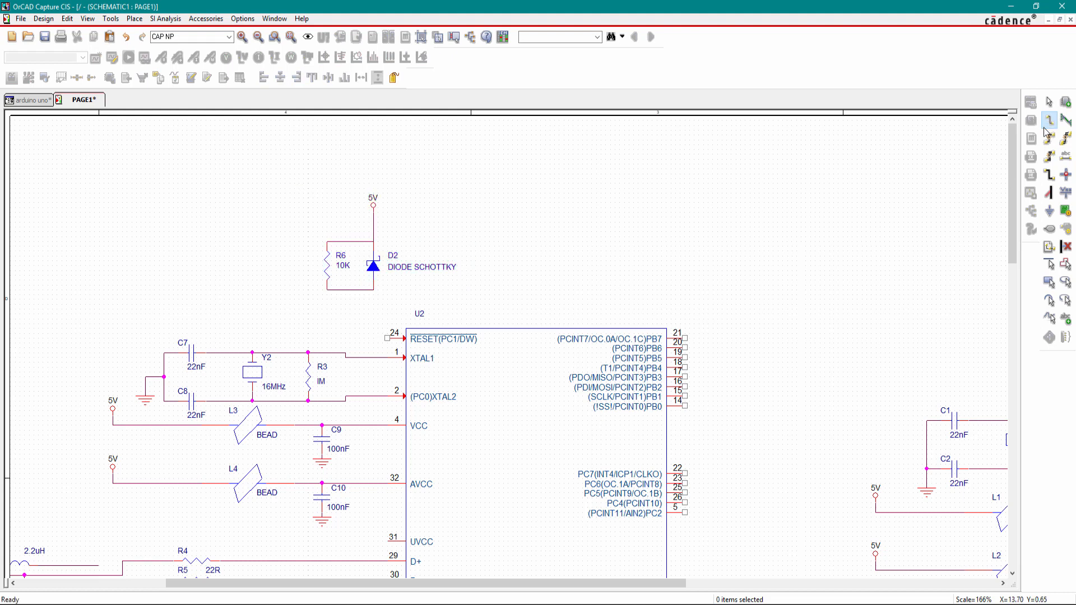
left_click(374, 290)
left_click(386, 339)
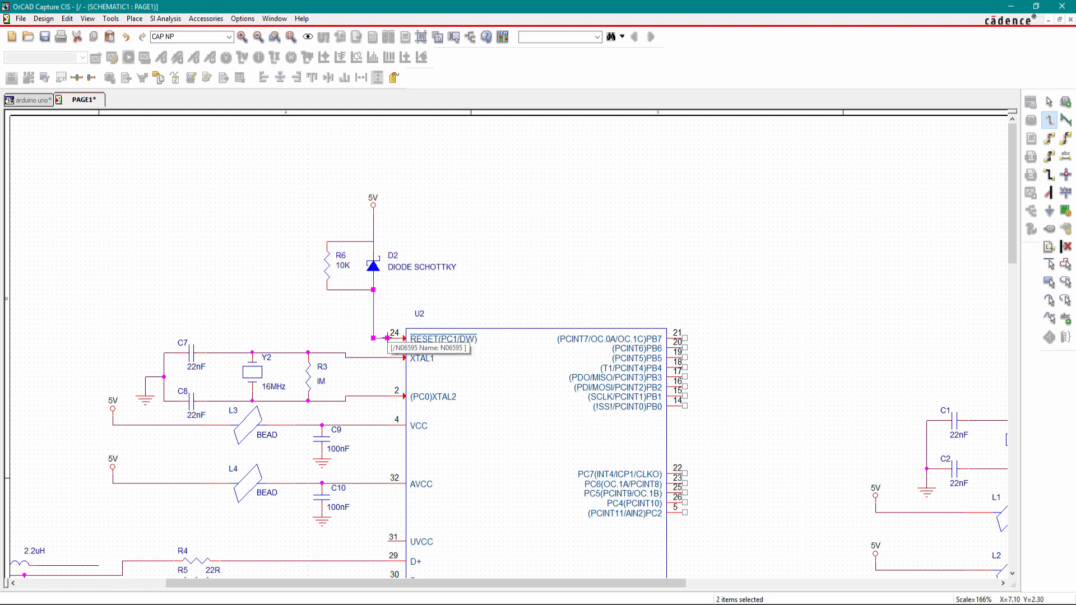
key("Escape")
left_click(471, 291)
Check the Arduino UNO Rev3 schematic in Acrobat Reader, and place a HEADER 6 part above U2 in OrCAD Capture.
scroll(424, 241, "down", 2)
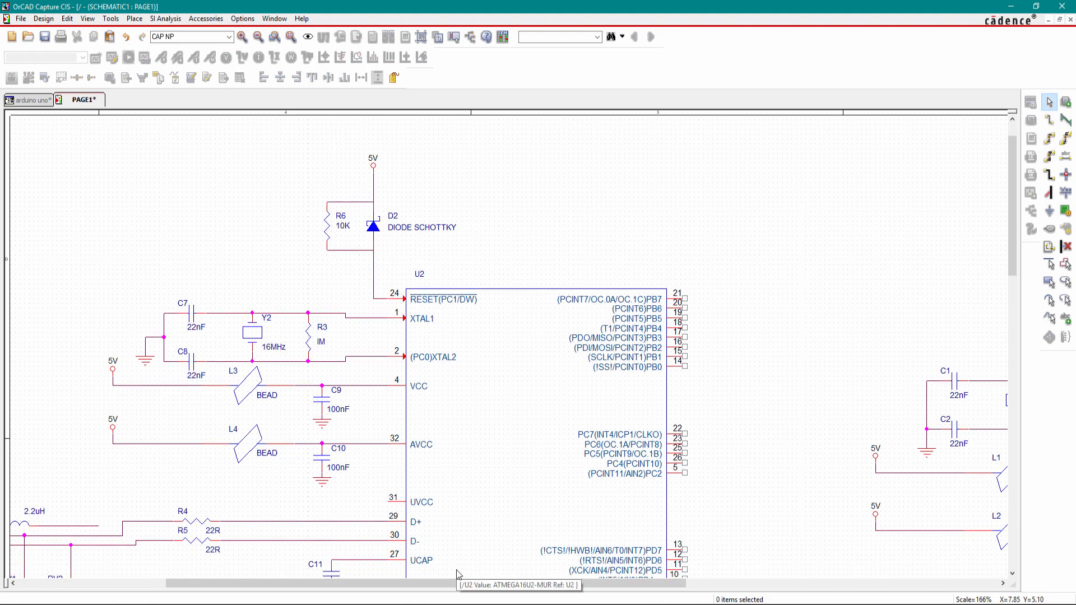
key("alt+Tab")
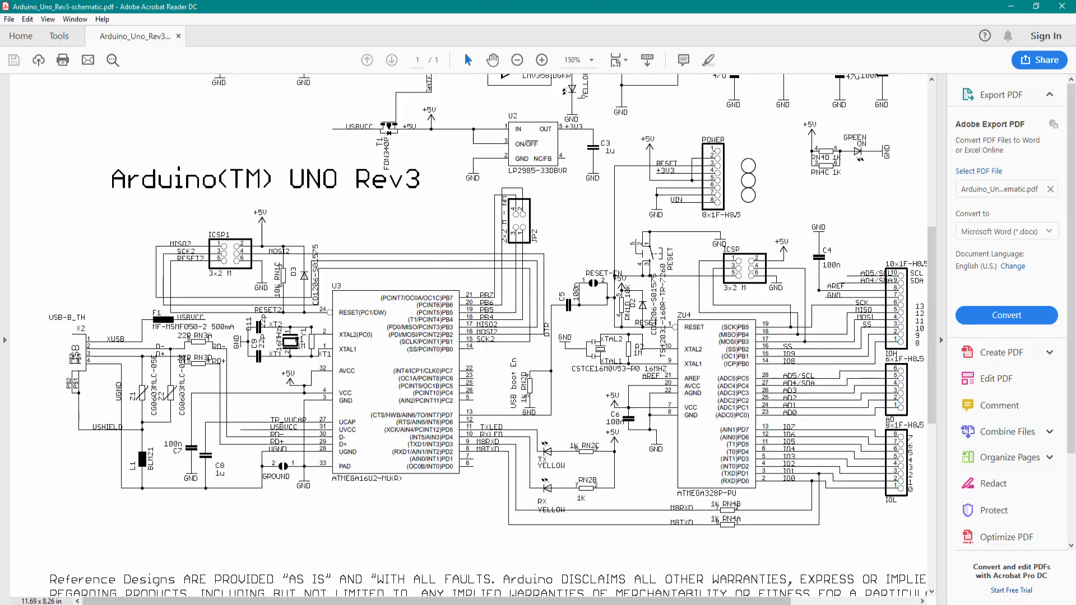
key("alt+Tab")
left_click(1066, 102)
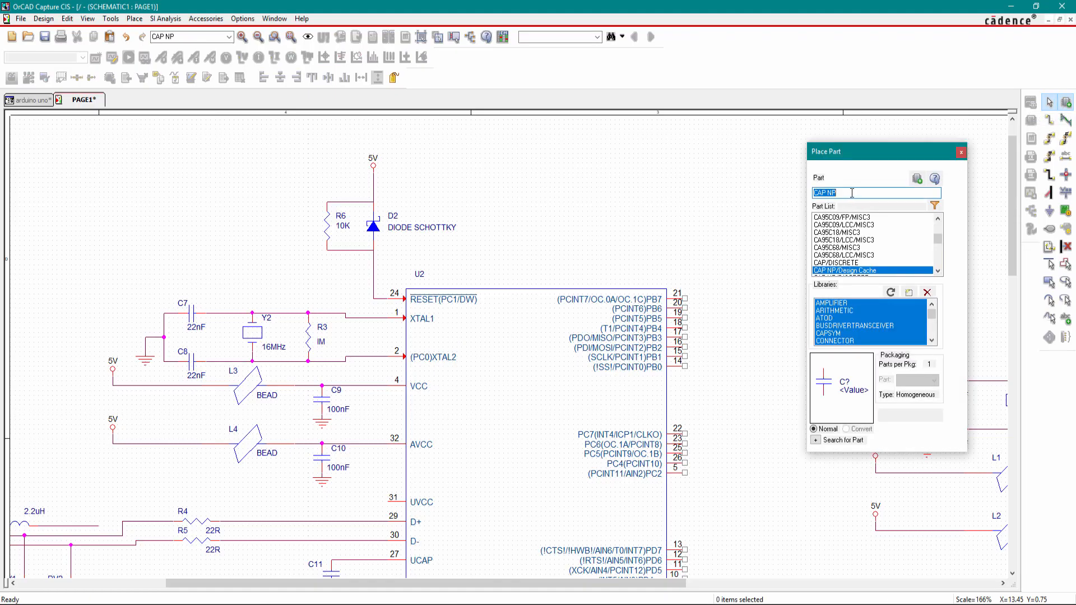
type("header 6")
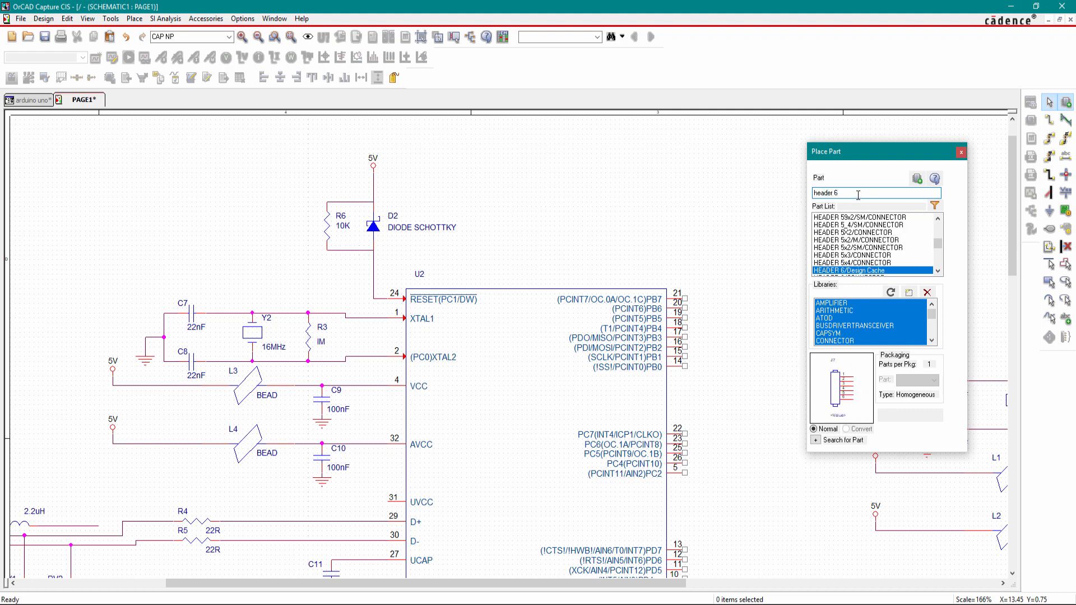
key("Return")
left_click(530, 159)
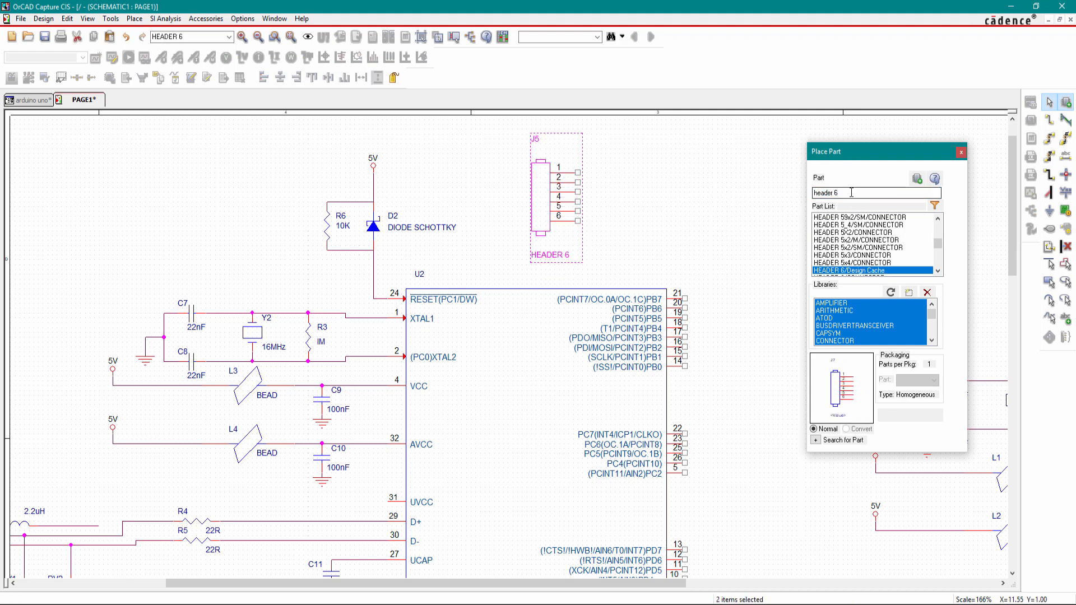
Place a HEADER 4 part beside the six-pin header and close the part placement window.
key("BackSpace")
type("4")
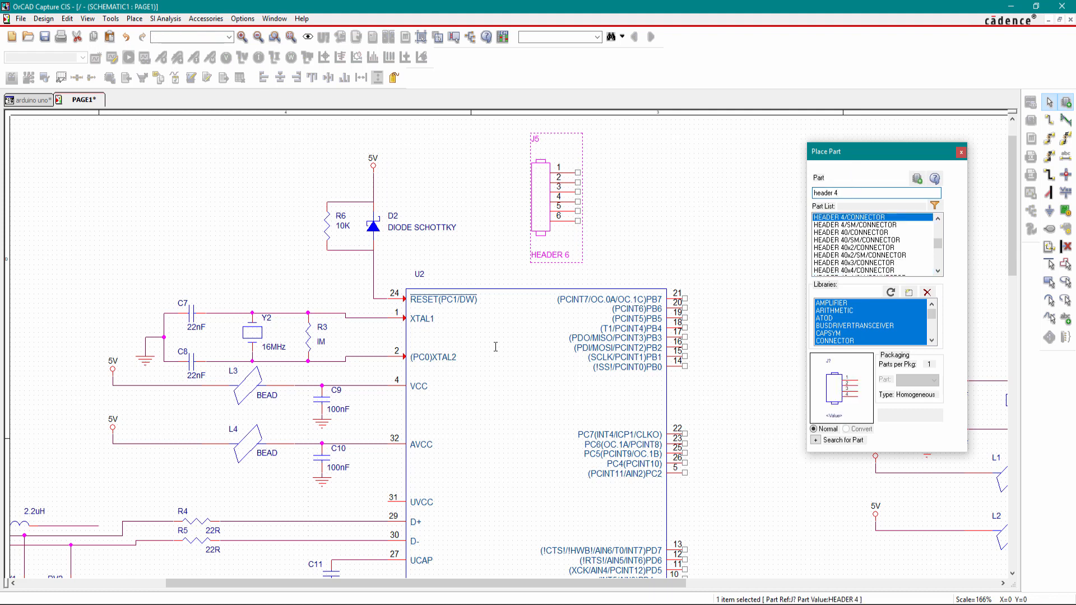
key("Return")
left_click(700, 178)
key("Escape")
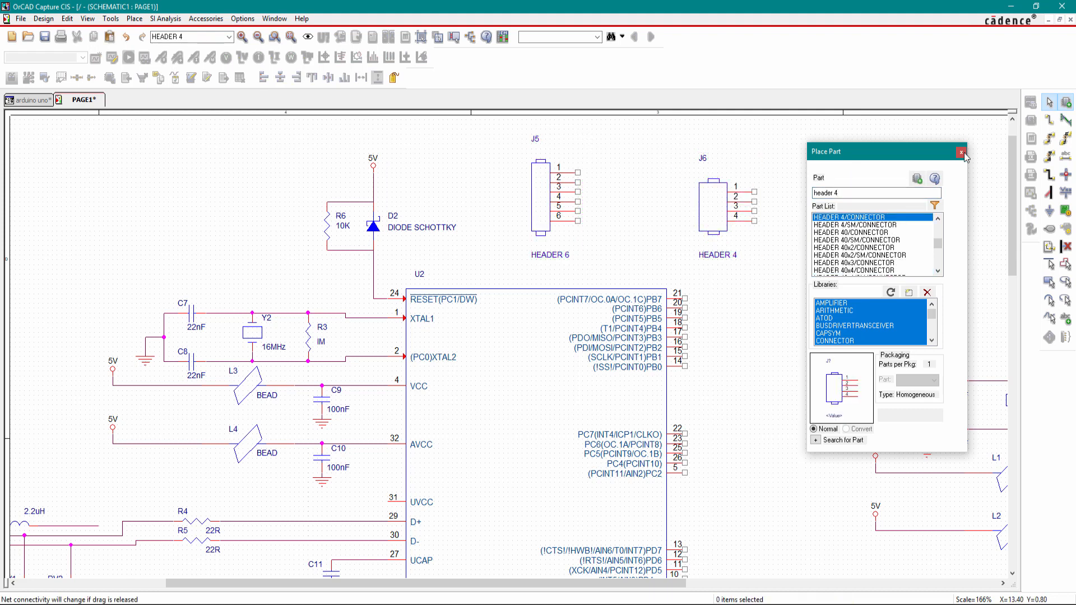
left_click(960, 152)
Edit the J5 header part, arranging pins 1, 3 and 5 on its left side and pins 2, 4 and 6 opposite.
left_click(538, 199)
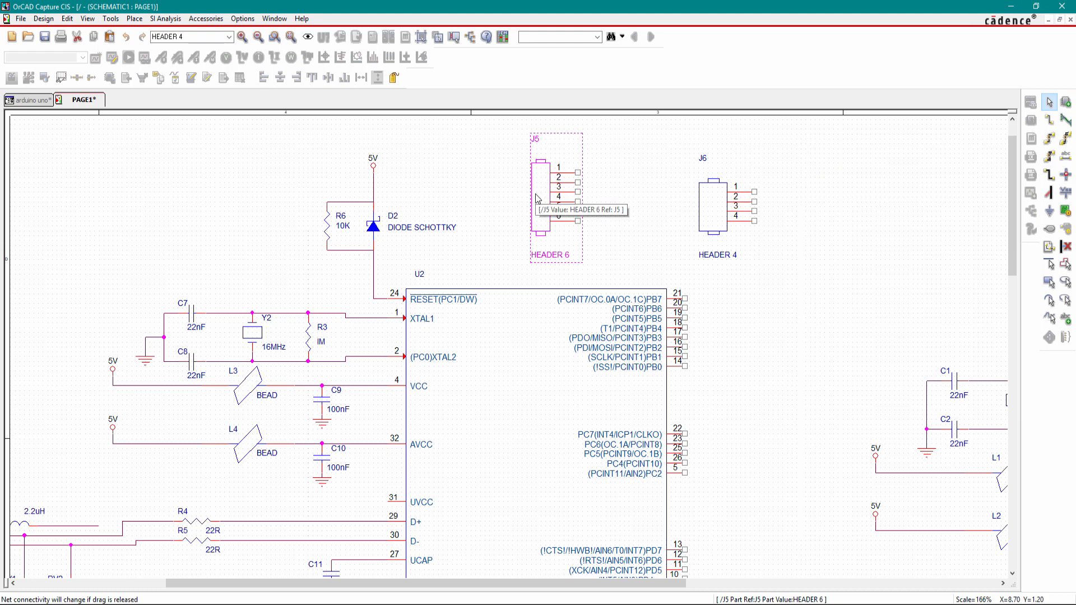
right_click(538, 199)
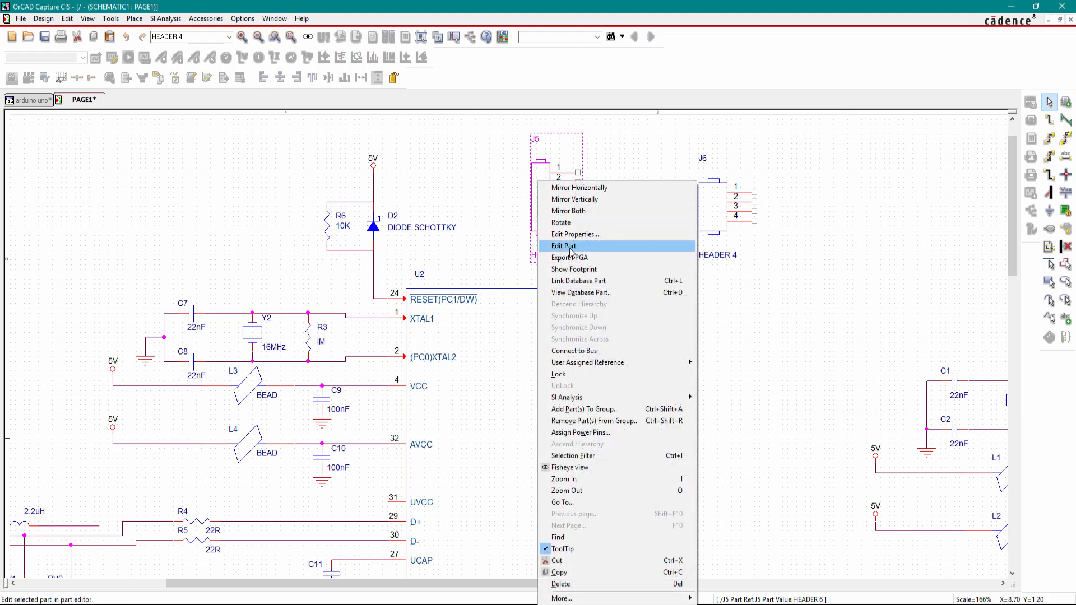
left_click(560, 177)
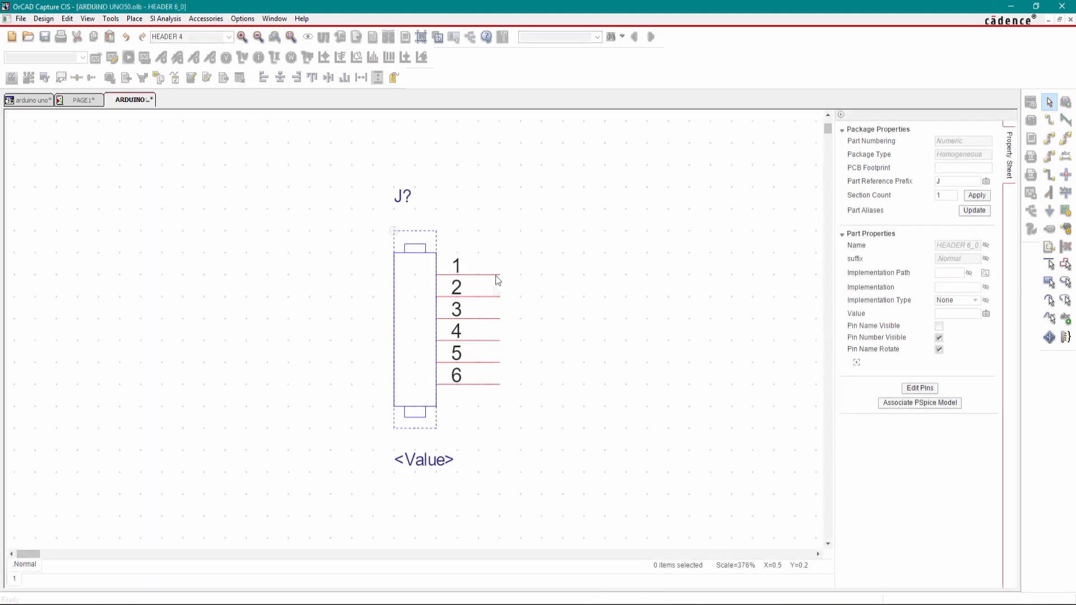
left_click_drag(421, 242, 393, 272)
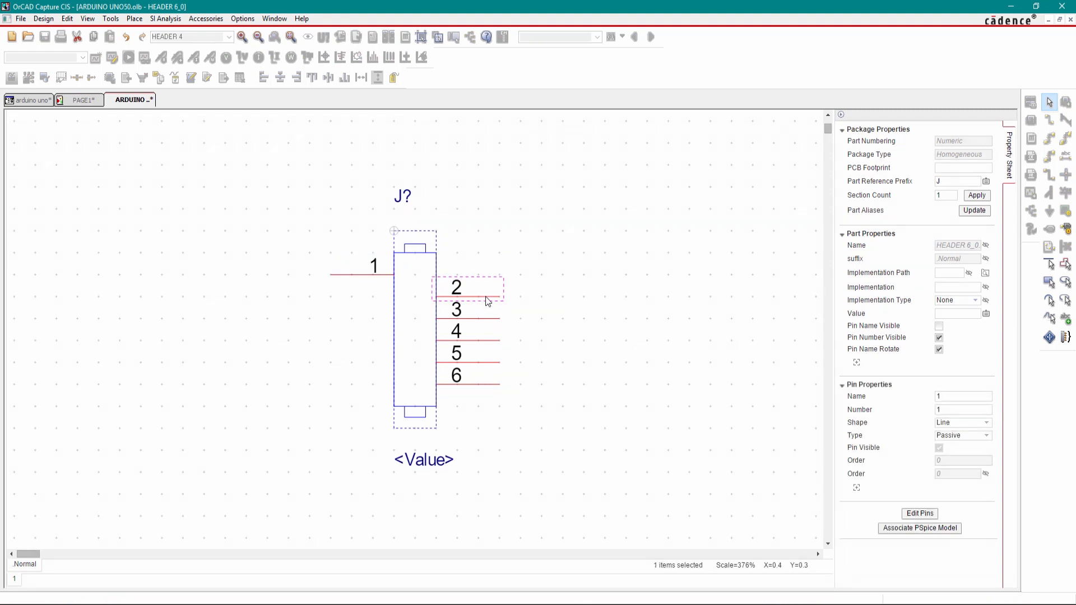
left_click_drag(486, 289, 487, 276)
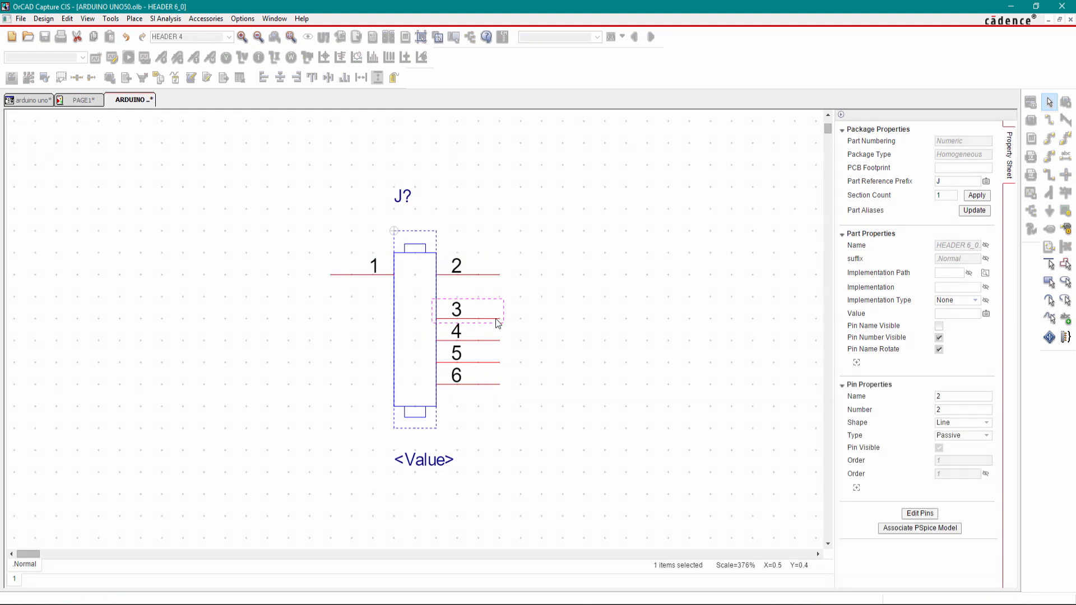
left_click_drag(496, 323, 376, 319)
left_click_drag(489, 344, 490, 320)
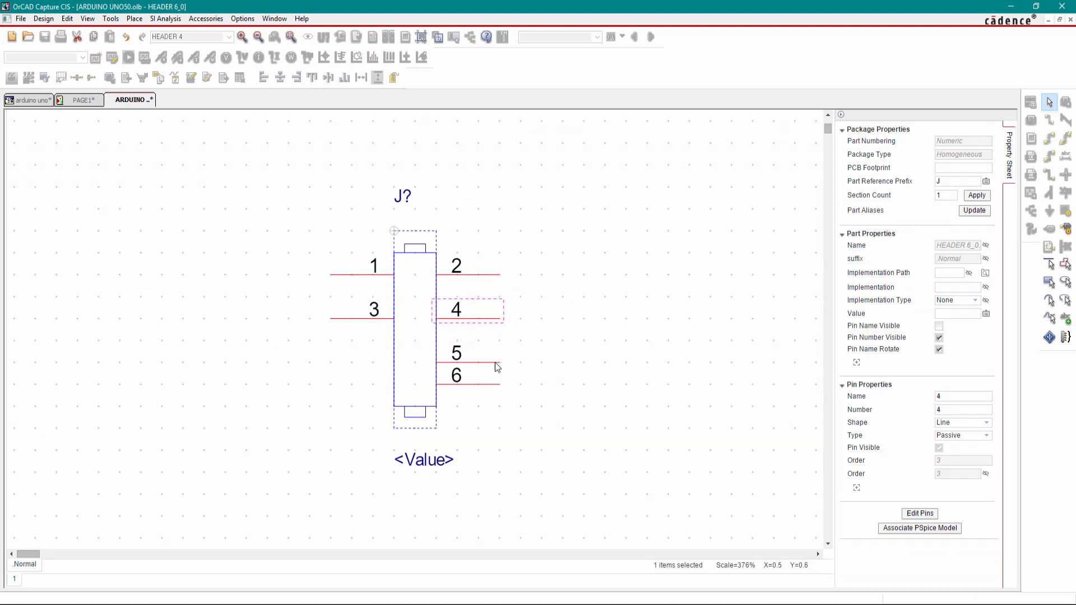
left_click_drag(476, 372, 396, 368)
left_click_drag(487, 387, 488, 366)
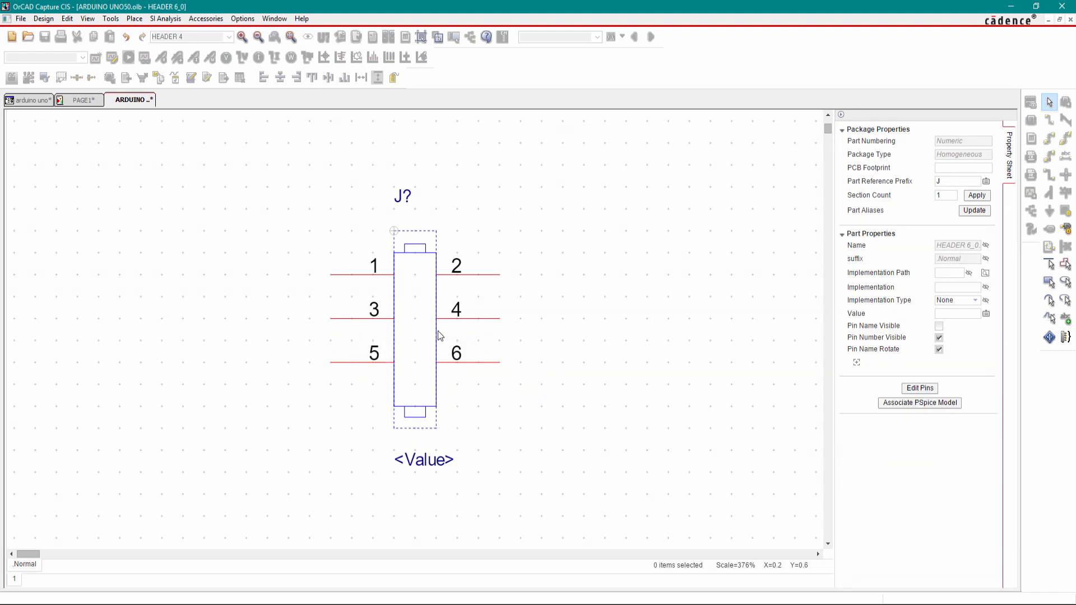
Delete the six-pin header symbol's body rectangle and both end-tab outlines.
left_click(414, 259)
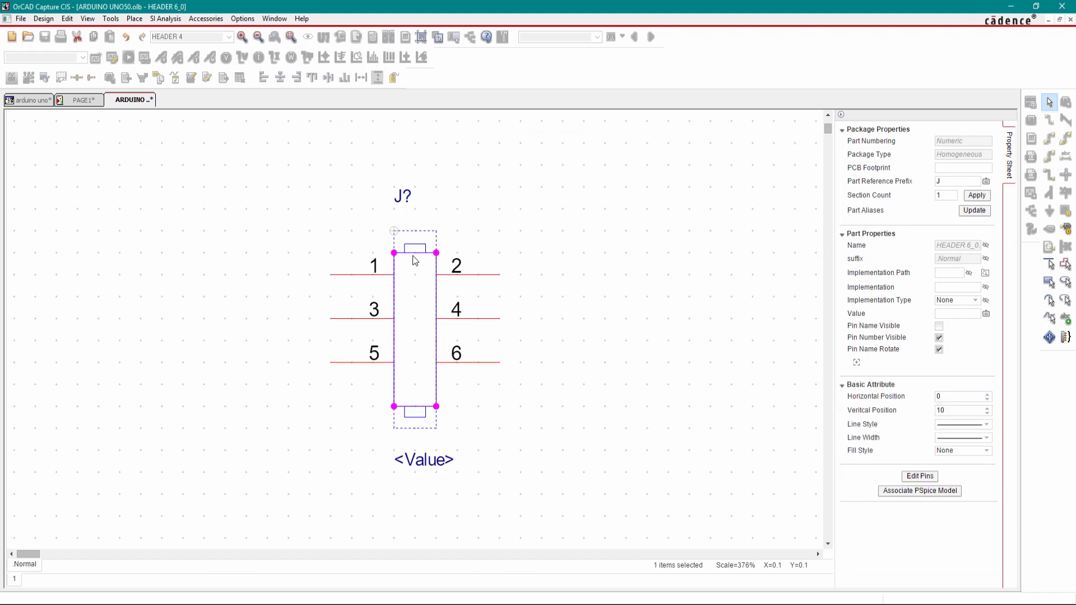
key("Delete")
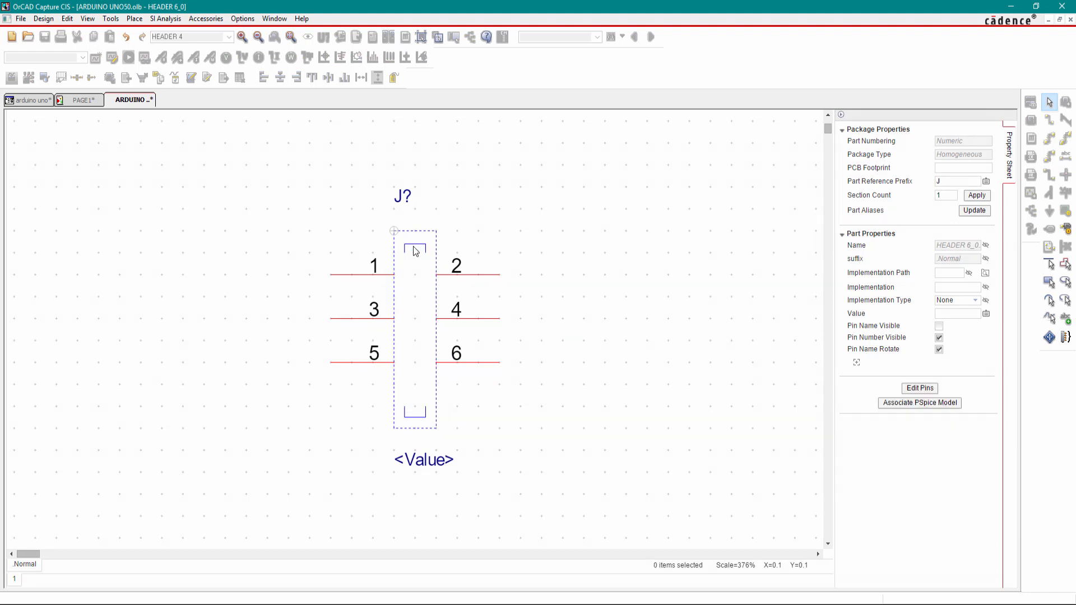
left_click(415, 251)
key("Delete")
left_click(416, 415)
key("Delete")
Resize the six-pin symbol's boundary to about 4 by 6 grid units and realign the opposing pins in three rows.
left_click(436, 231)
left_click_drag(436, 231, 478, 253)
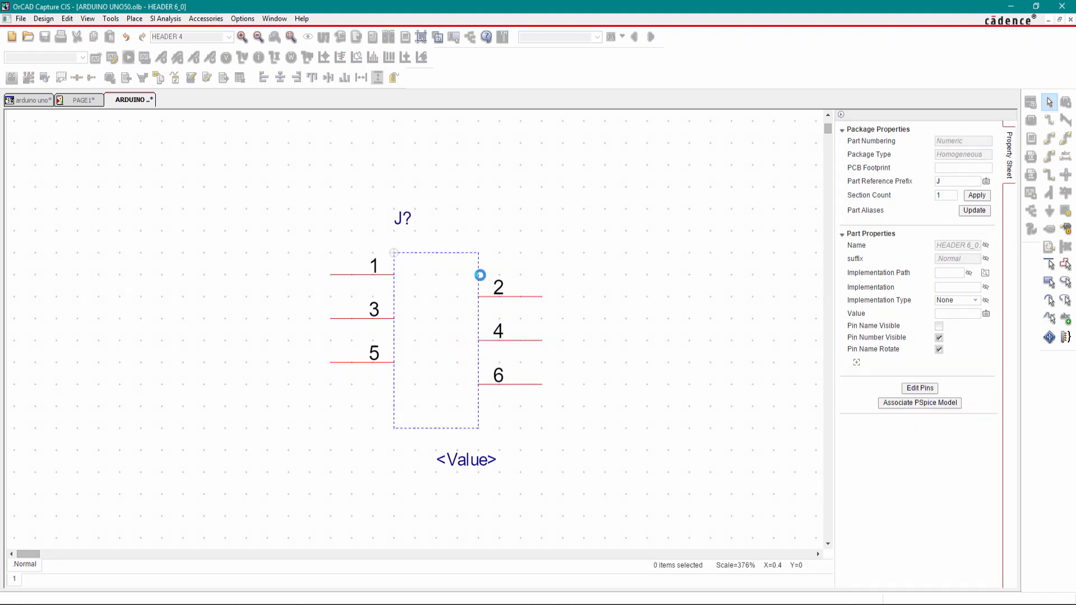
left_click_drag(479, 430, 479, 407)
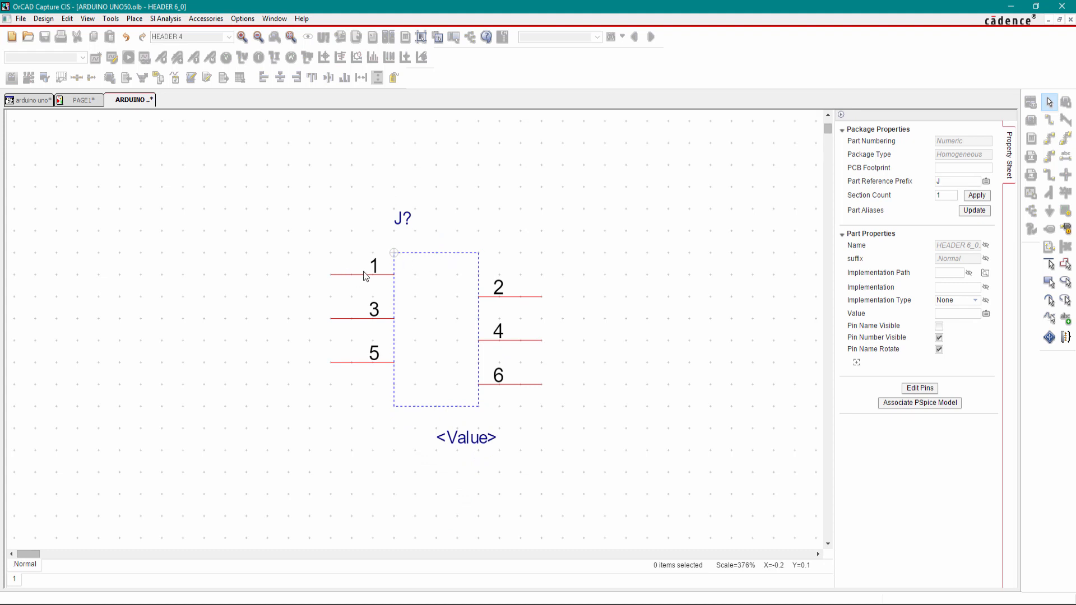
left_click_drag(328, 268, 351, 356)
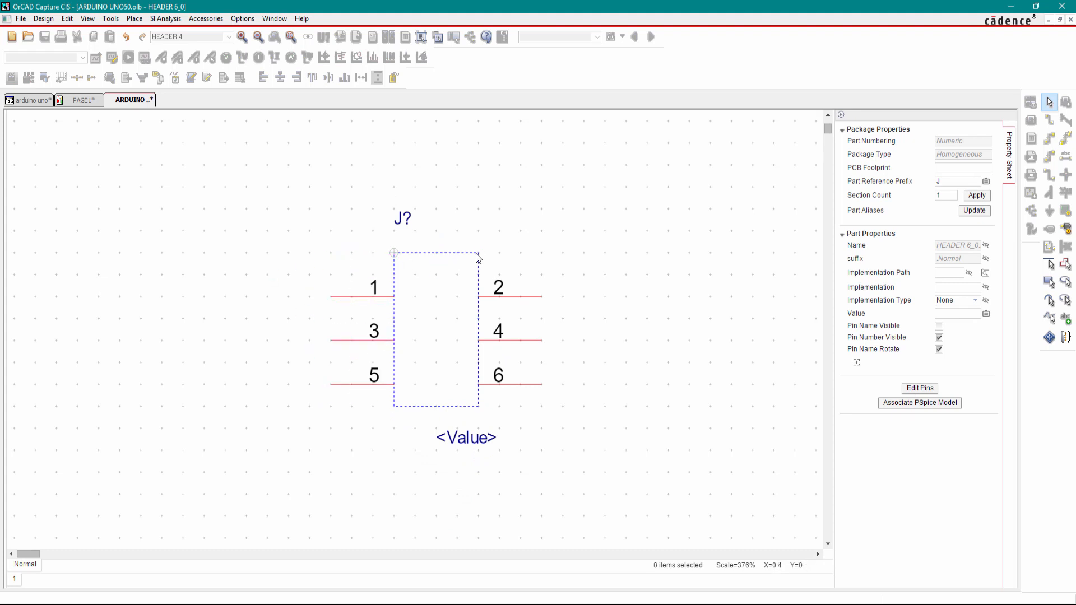
left_click_drag(477, 257, 478, 280)
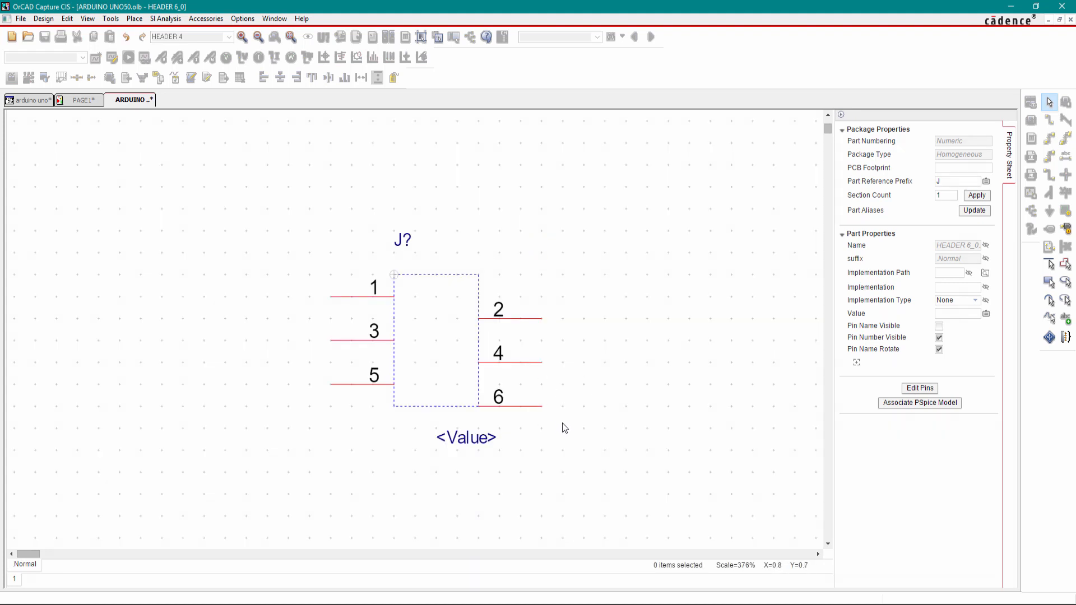
left_click_drag(564, 428, 527, 296)
left_click(617, 312)
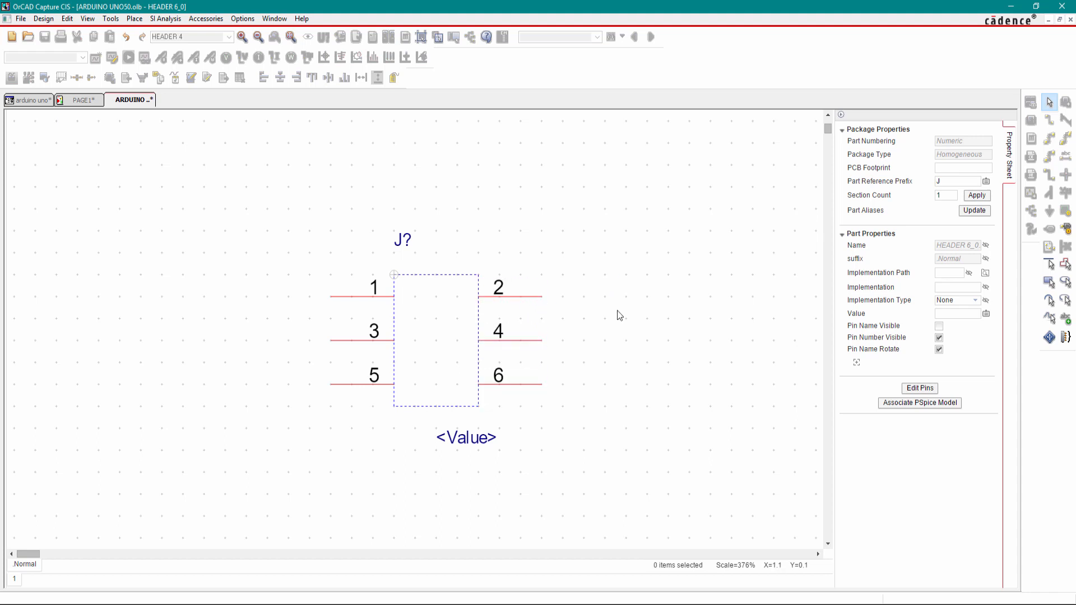
Draw a rectangle along the six-pin symbol's boundary as its new body outline.
left_click(128, 22)
left_click(170, 308)
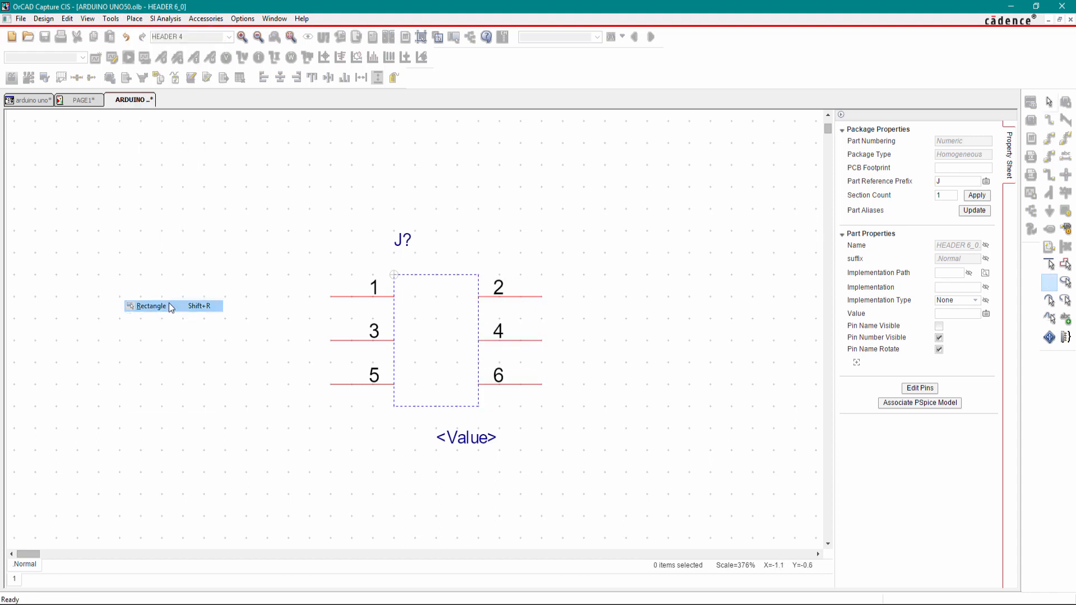
left_click_drag(394, 275, 478, 406)
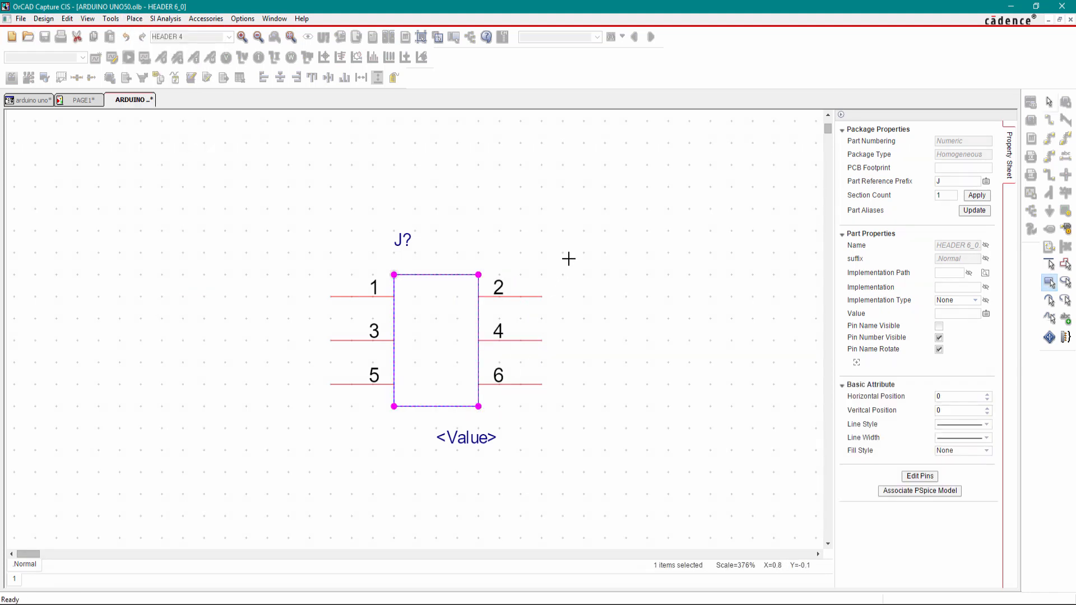
key("Escape")
Close the part editor and apply the edited six-pin symbol to J5 on the schematic.
right_click(132, 99)
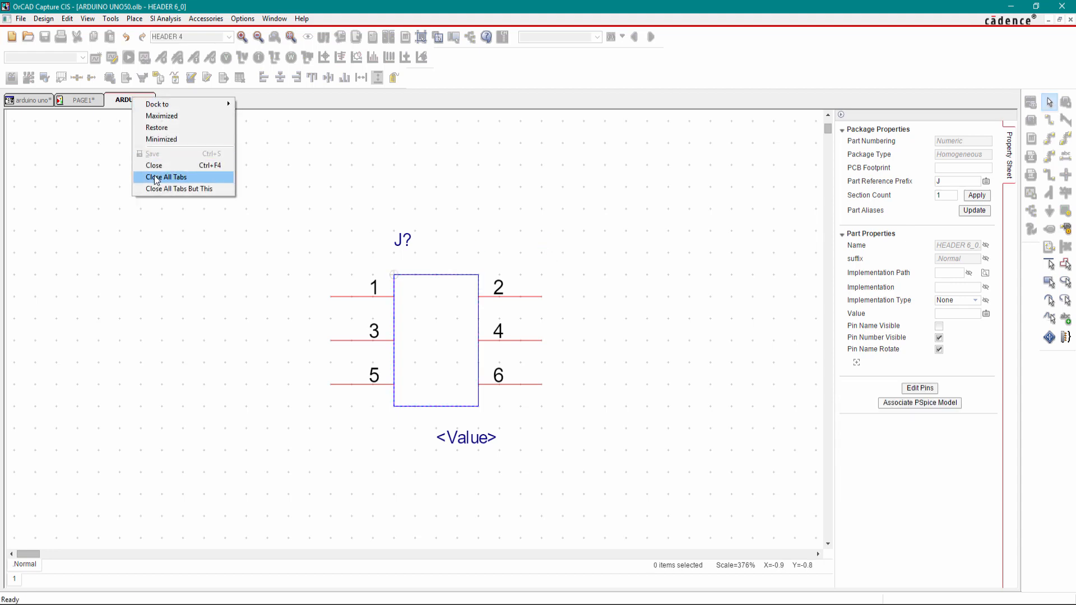
left_click(168, 176)
left_click(486, 325)
left_click(580, 335)
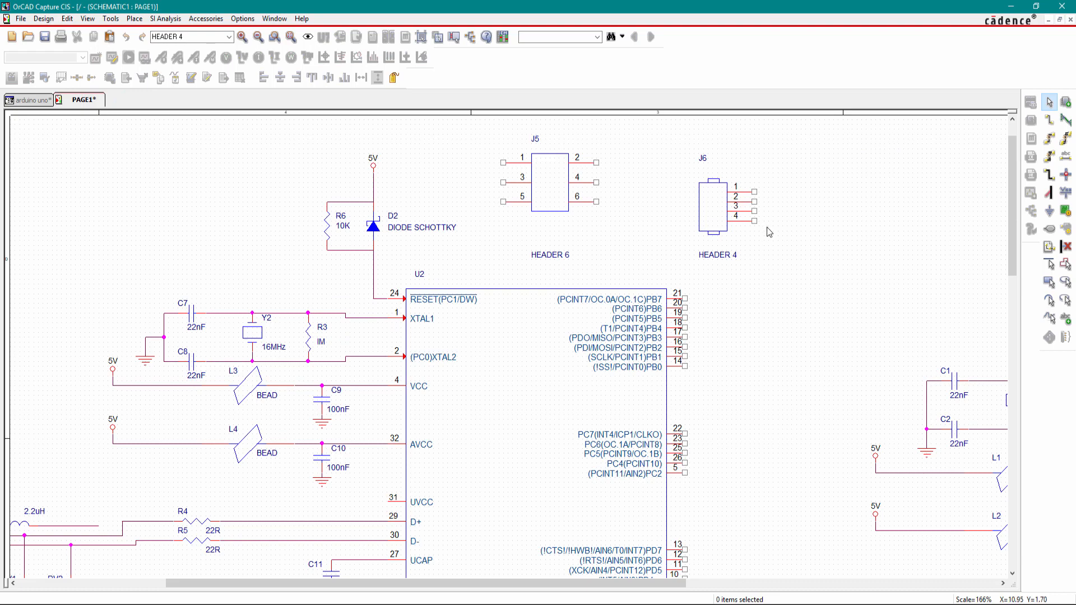
Open the J6 four-pin header for part editing and delete its body rectangle and both end-tab outlines.
right_click(720, 217)
left_click(745, 203)
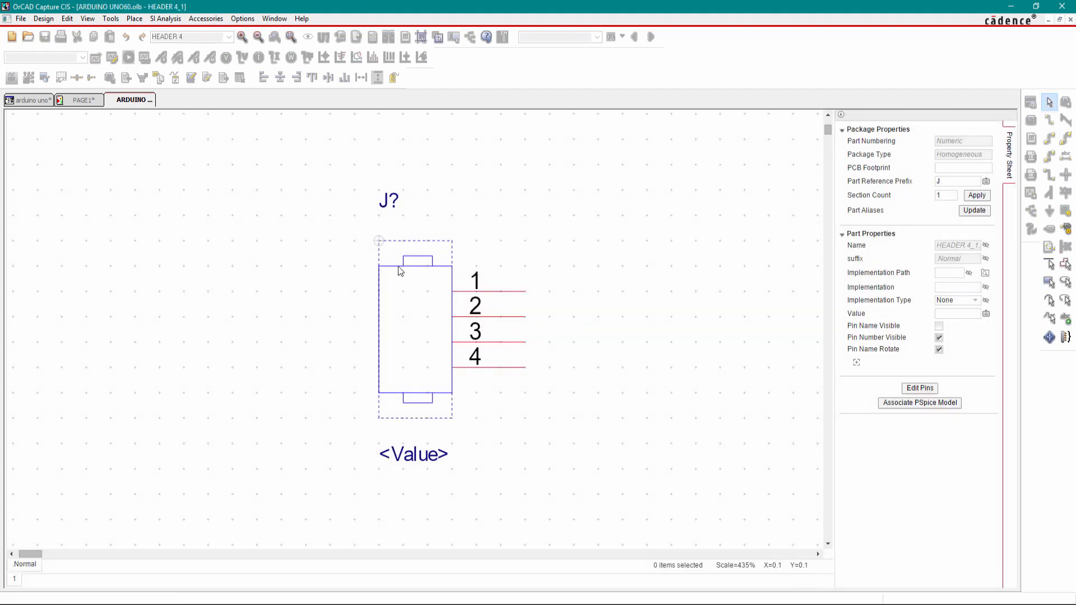
left_click(400, 271)
key("Delete")
left_click(414, 259)
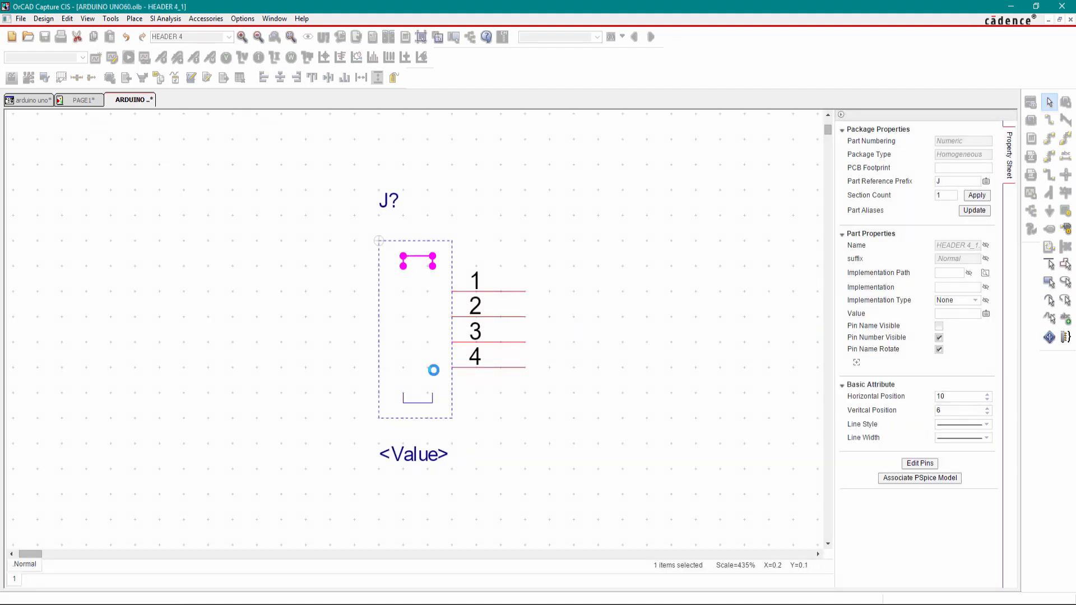
key("Delete")
left_click(422, 403)
key("Delete")
Resize the four-pin symbol's boundary to about 4 by 4 grid units, with pins 1 and 3 on its left and 2 and 4 opposite.
left_click_drag(379, 242, 330, 292)
left_click_drag(509, 342, 312, 317)
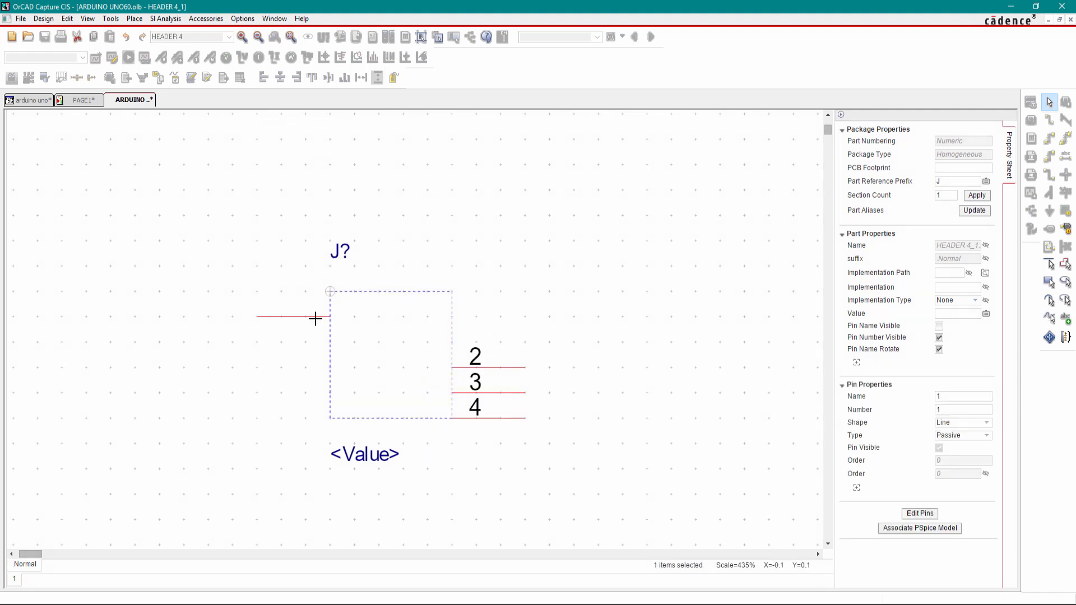
left_click_drag(508, 372, 509, 321)
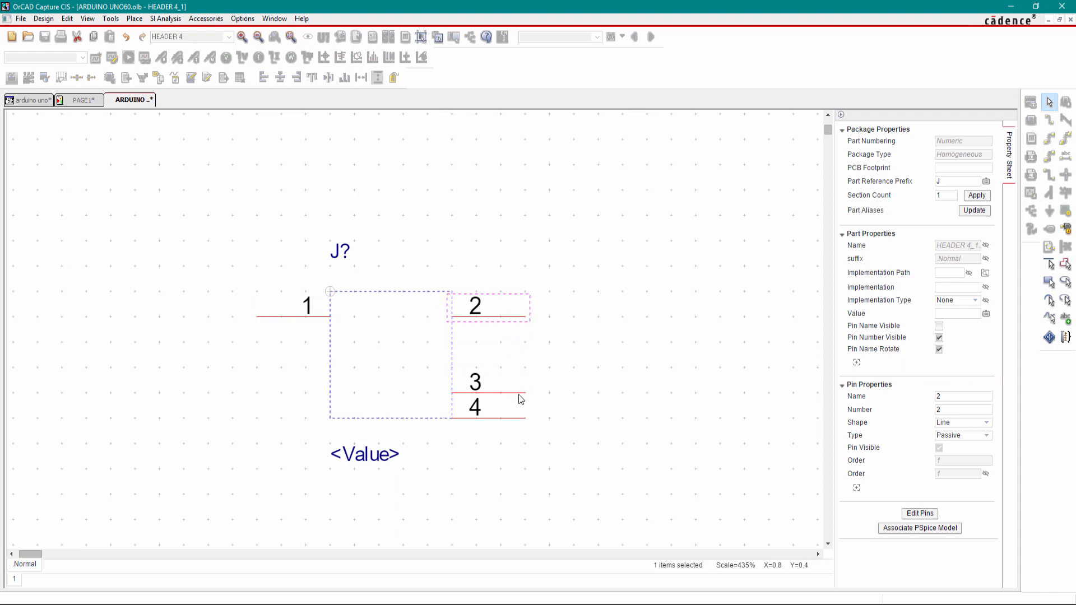
left_click_drag(520, 399, 310, 353)
left_click_drag(509, 418, 507, 368)
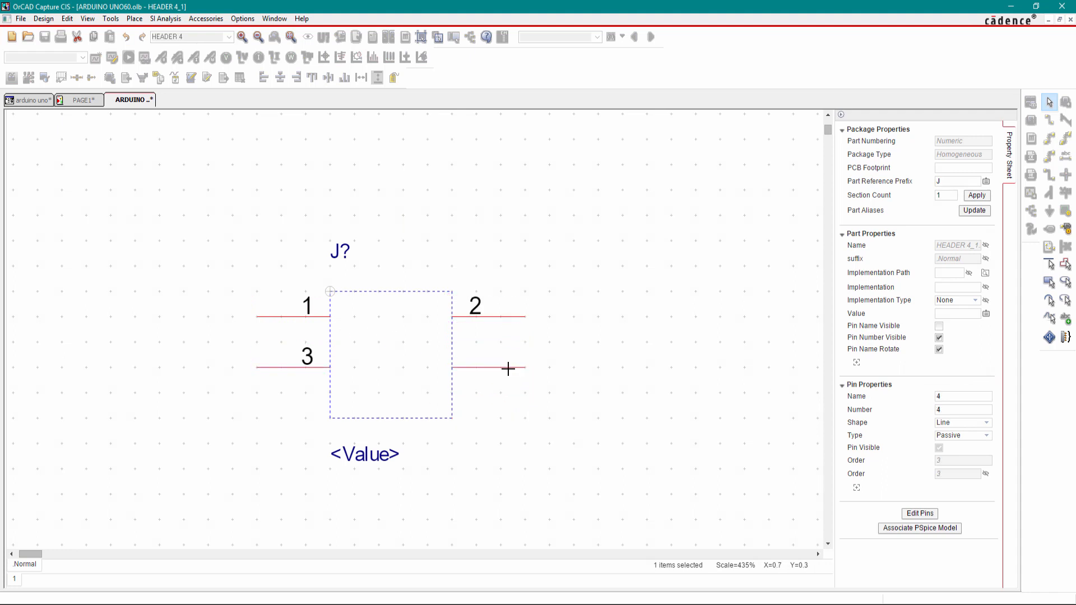
left_click_drag(454, 424, 428, 393)
left_click(495, 413)
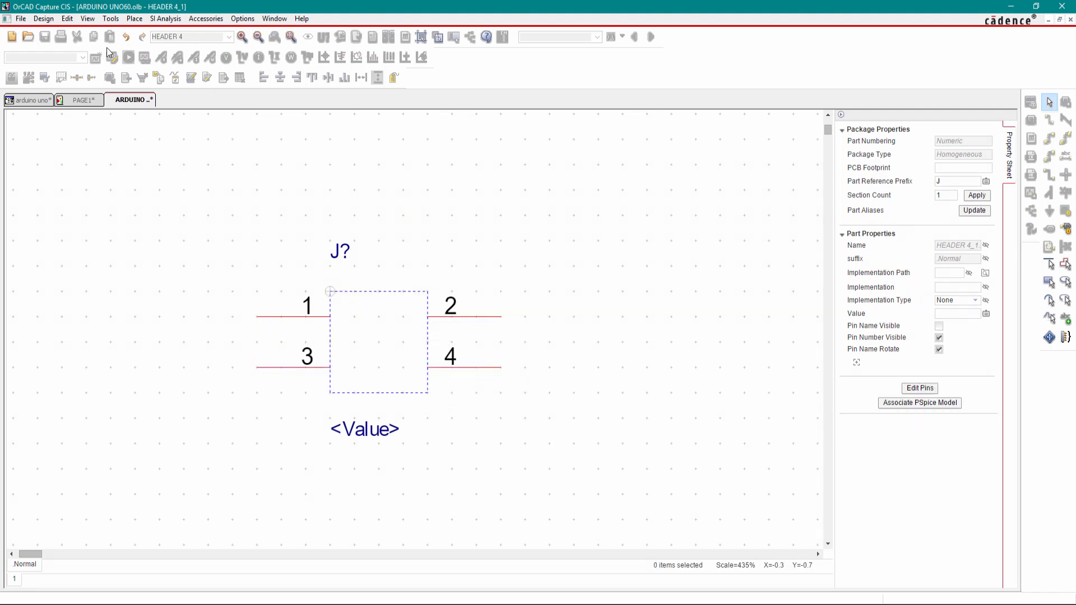
Draw a rectangle along the four-pin symbol's boundary as its new body outline.
left_click(134, 18)
left_click(151, 305)
left_click_drag(330, 292, 428, 393)
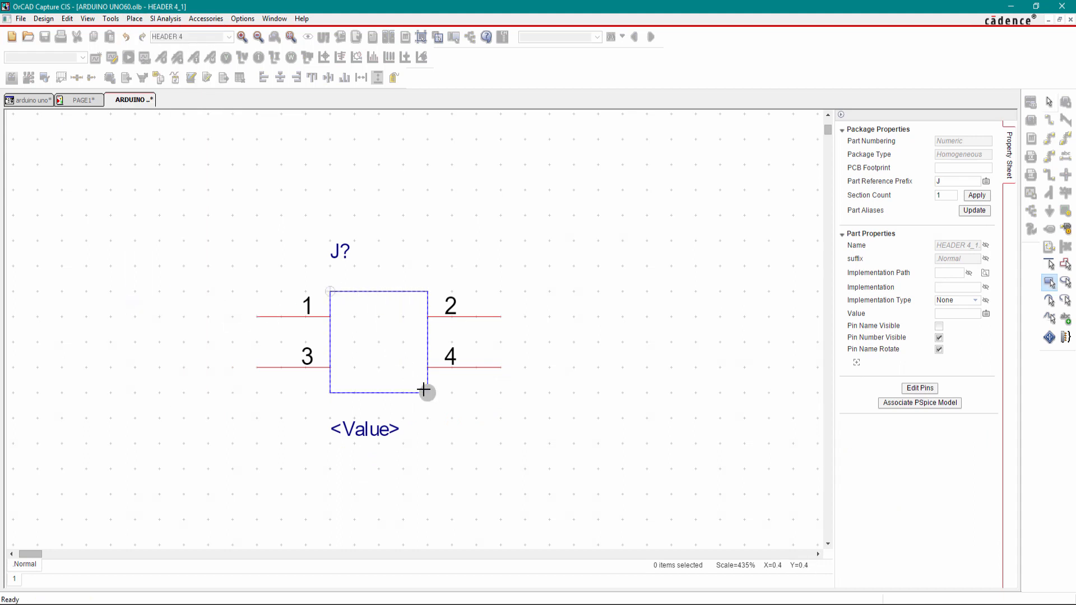
key("Escape")
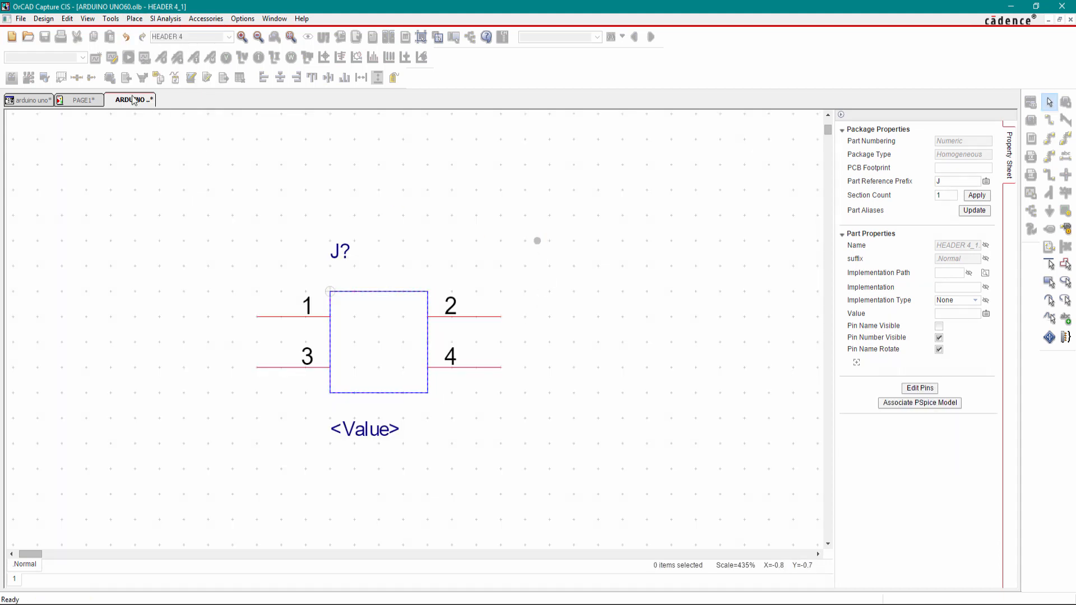
Close the part editor, apply the edited four-pin symbol to J6 and save the whole design.
right_click(132, 106)
left_click(165, 186)
left_click(494, 330)
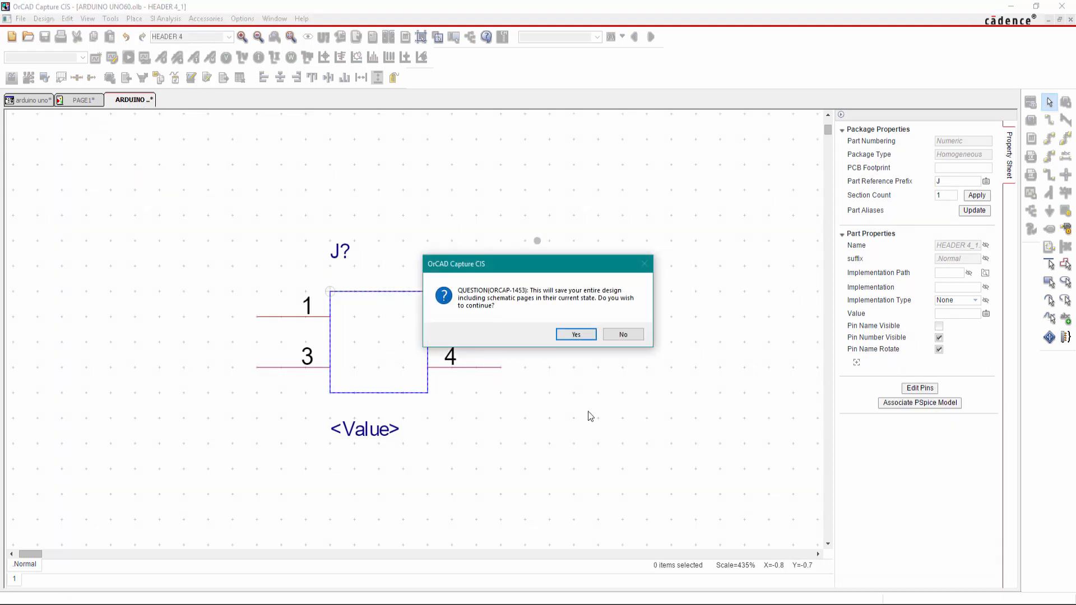
left_click(570, 338)
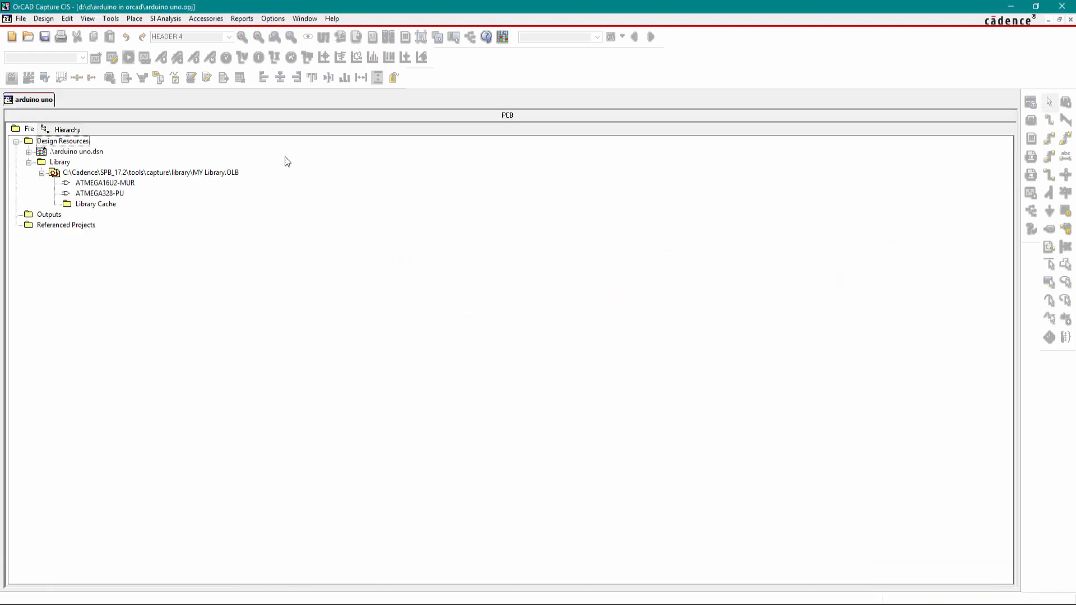
Reopen PAGE1 of SCHEMATIC1 from the arduino uno.dsn design.
left_click(29, 152)
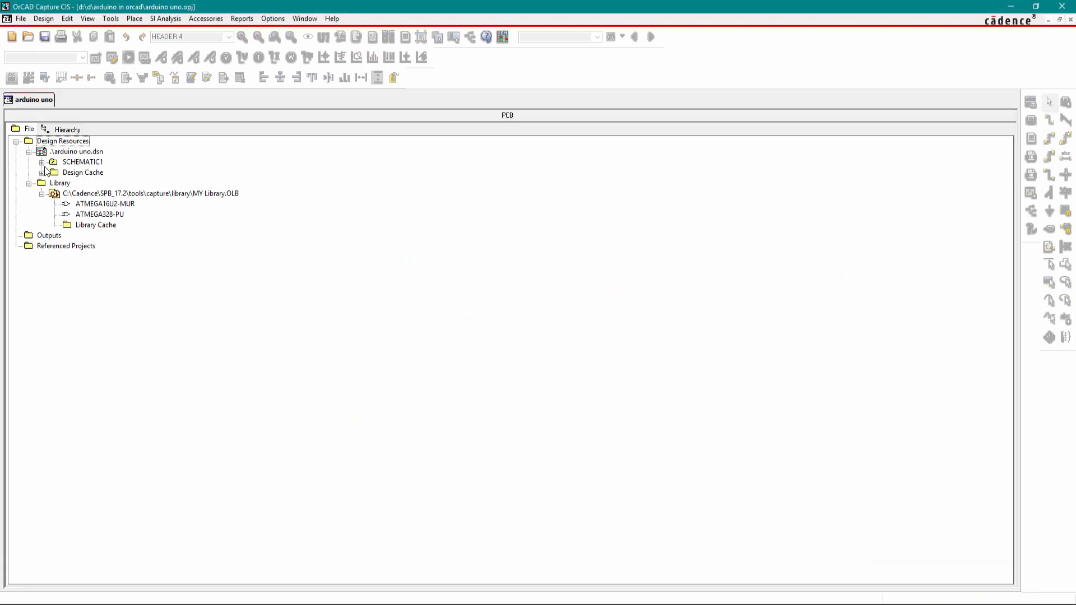
left_click(41, 162)
double_click(83, 173)
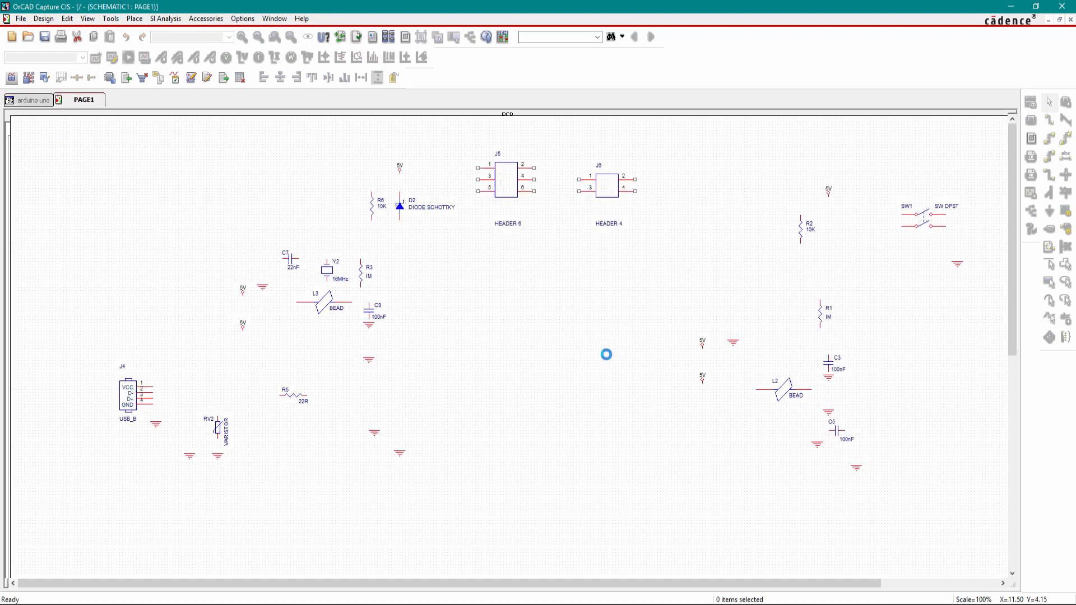
Move J5's value label close under its body and change the value to ICSP.
scroll(583, 181, "up", 4, "ctrl")
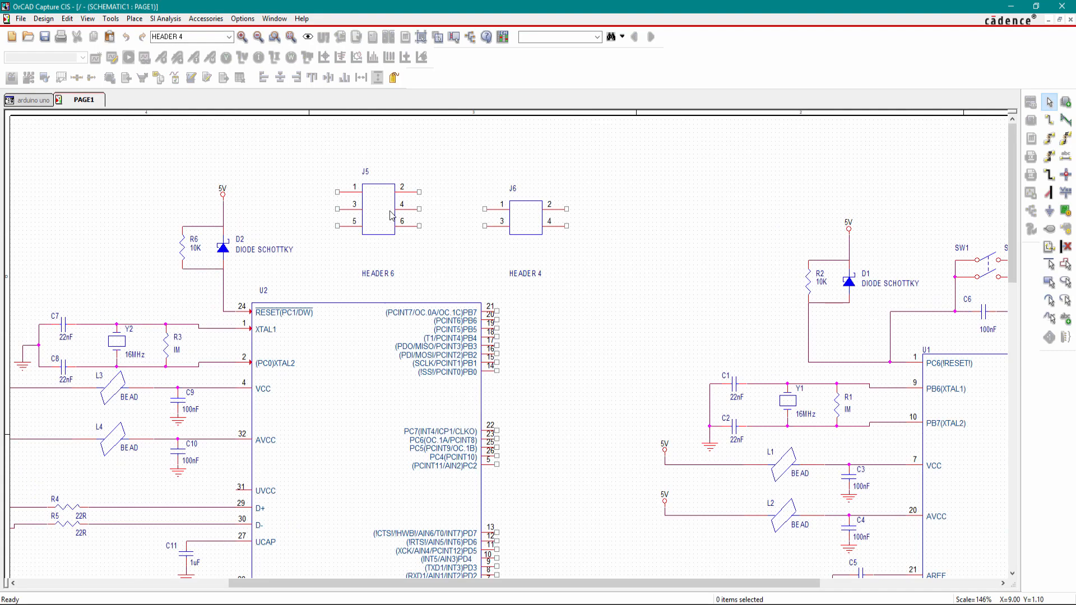
scroll(434, 217, "up", 4, "ctrl")
left_click_drag(447, 348, 446, 308)
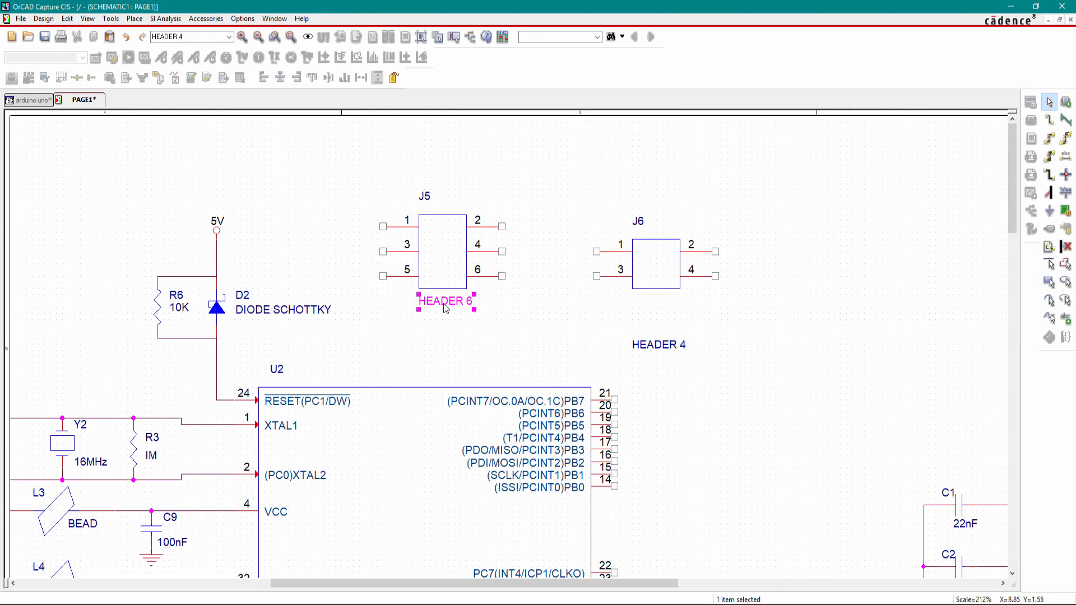
double_click(445, 303)
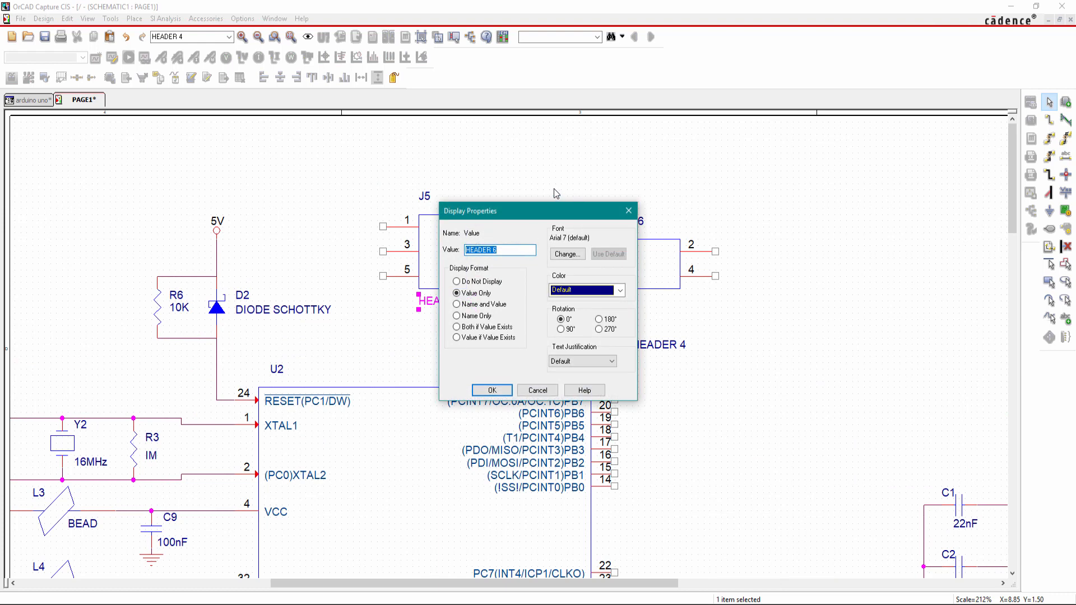
type("ICSP")
key("Return")
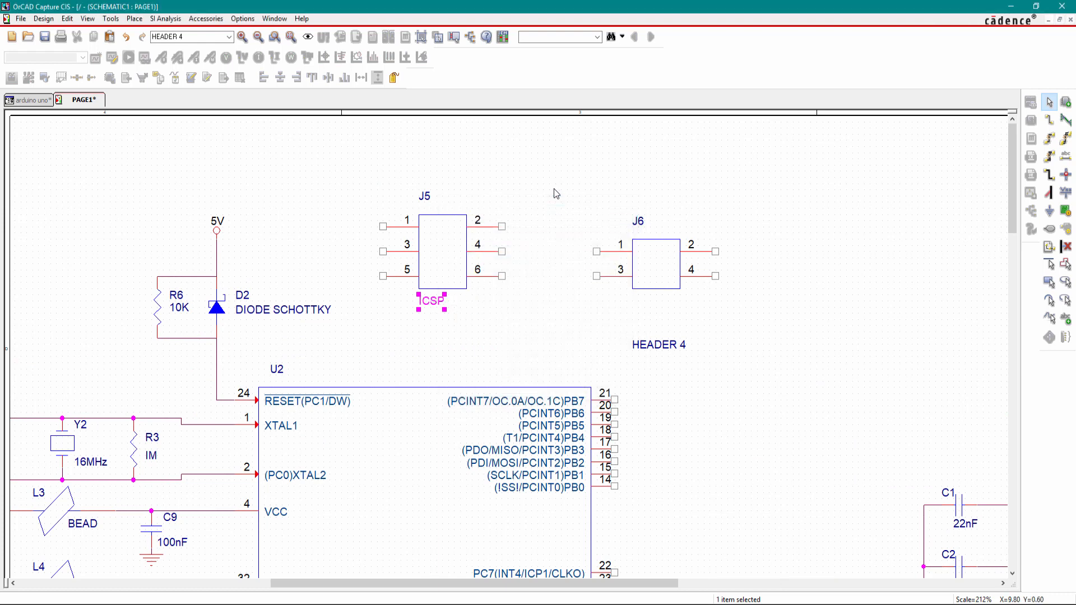
Change J6's value to JUMPER 1 and move the label close under its body.
double_click(668, 345)
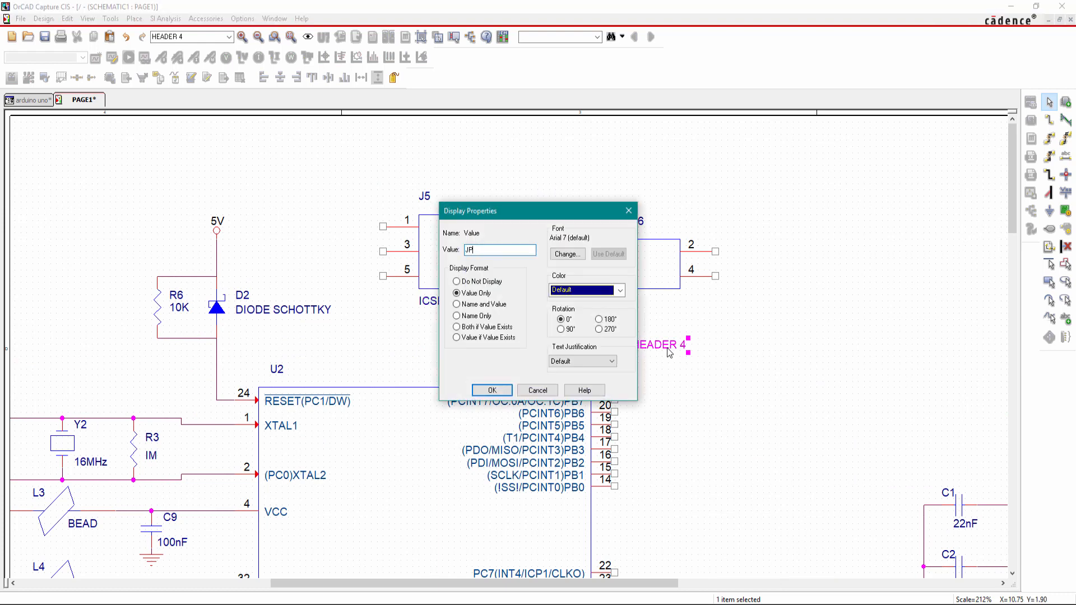
type("JUMPER 1")
key("Return")
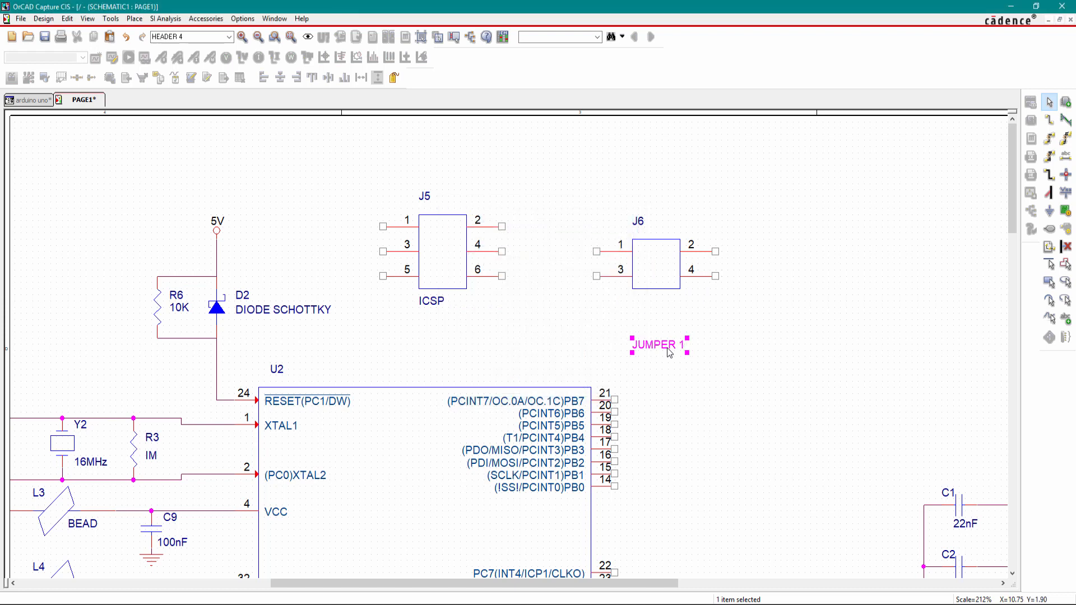
left_click(591, 326)
left_click_drag(645, 345, 652, 300)
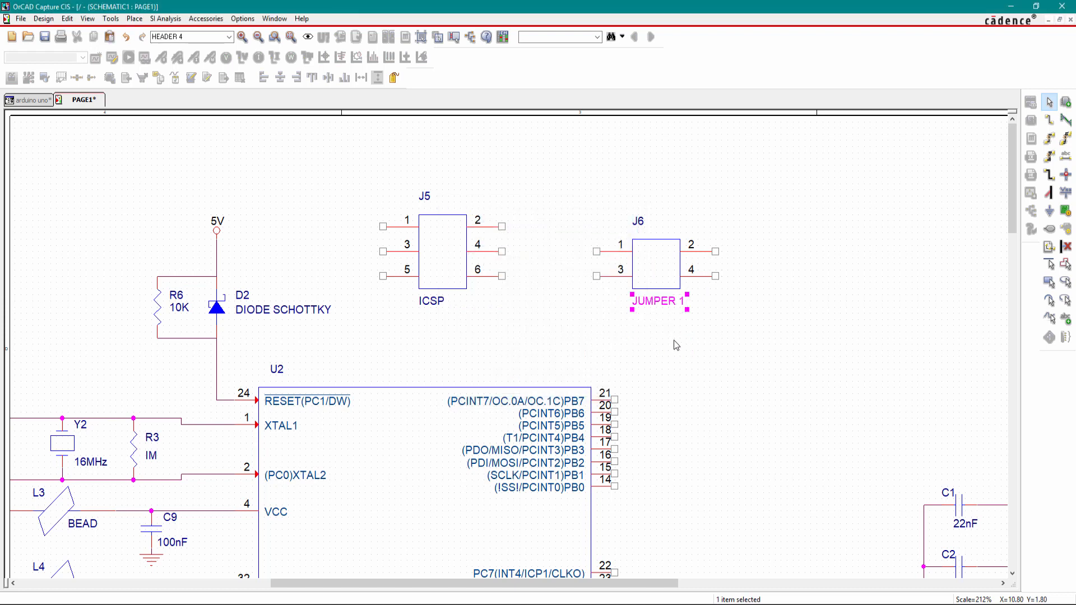
left_click(674, 341)
Wire U2 pin 21 (PB7) to pin 1 of the J6 jumper header.
scroll(669, 254, "down", 2)
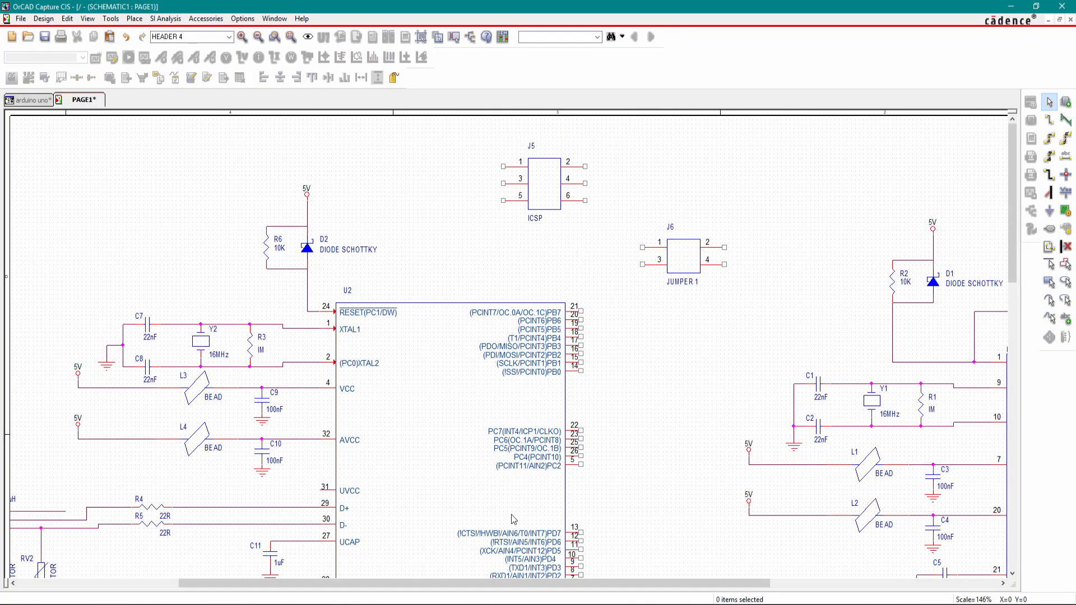
left_click(1049, 120)
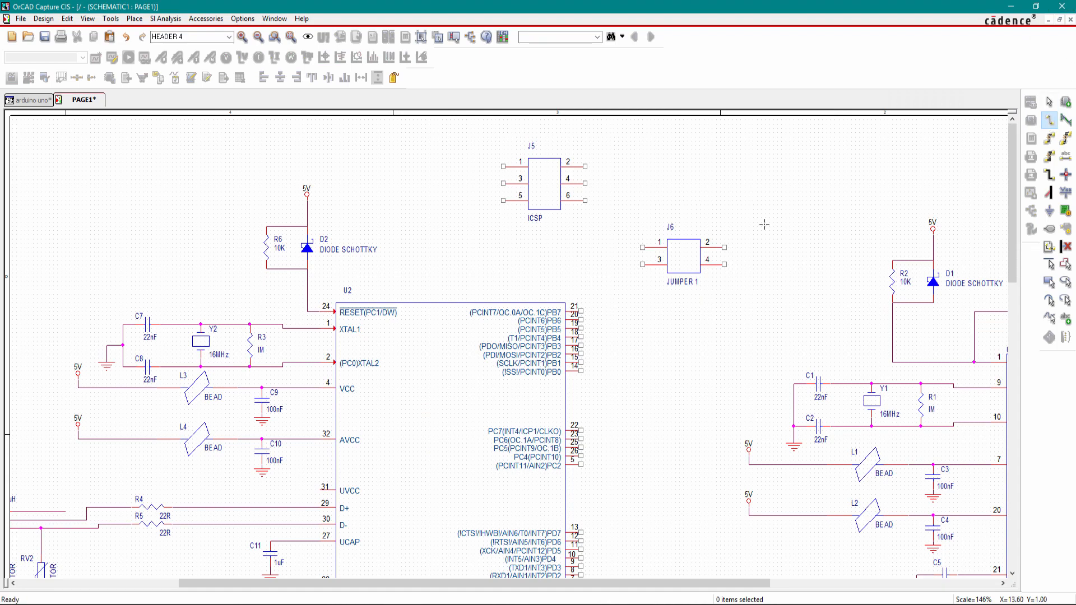
left_click(583, 312)
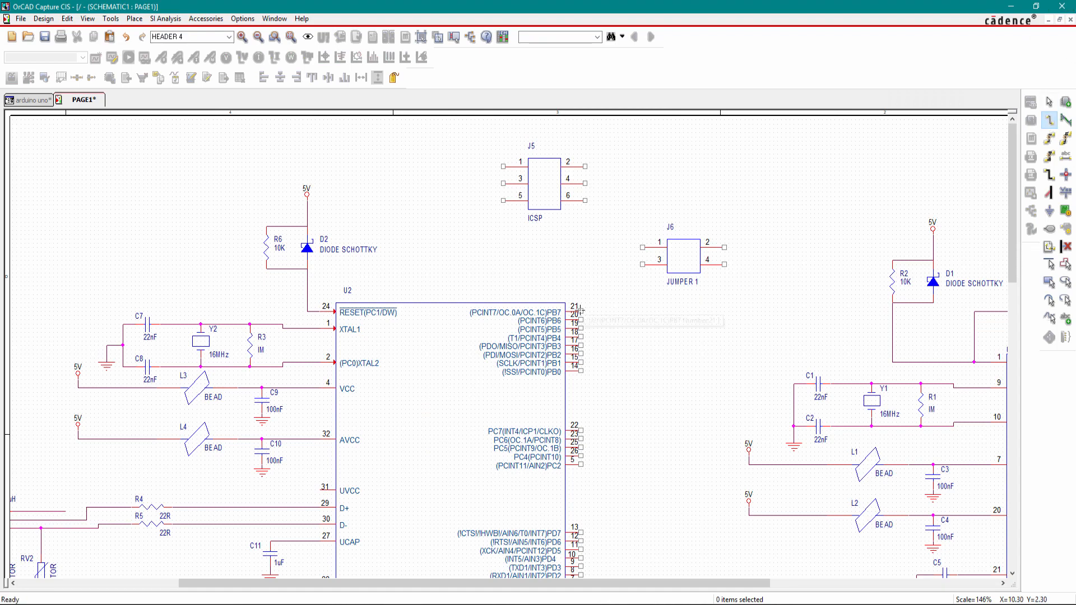
left_click(613, 247)
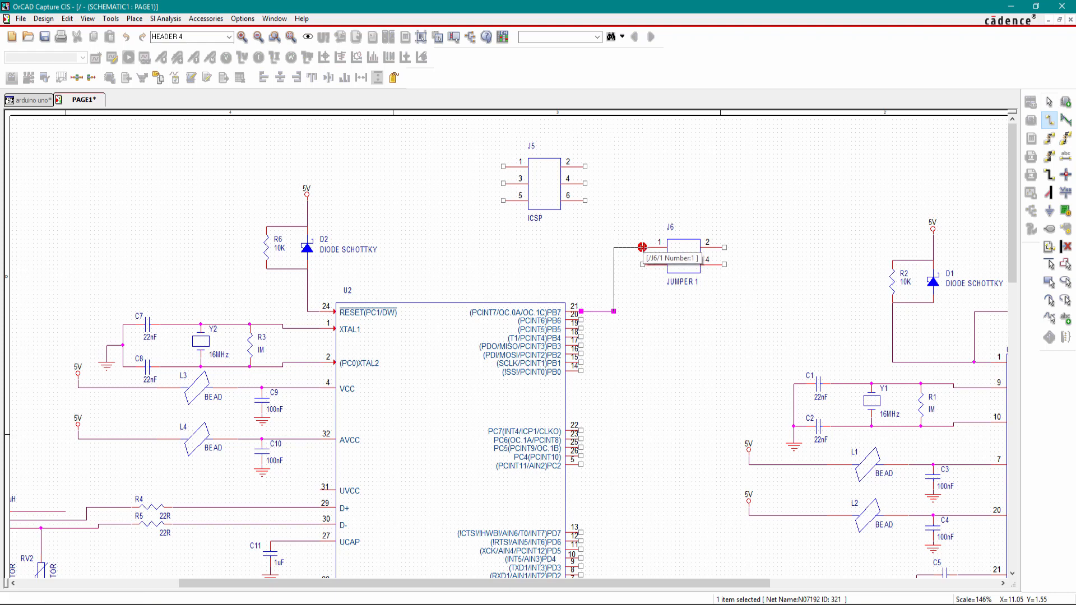
left_click(642, 247)
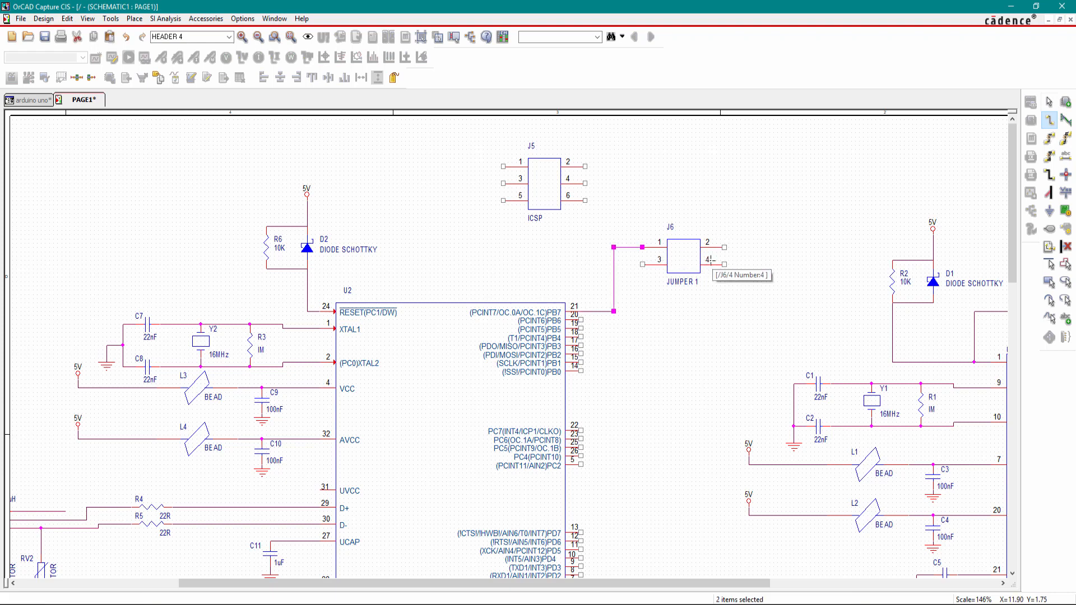
Wire J6 pin 2 to U2 pin 19 (PB5), and U2 pin 20 (PB6) to J6 pin 3.
left_click(725, 248)
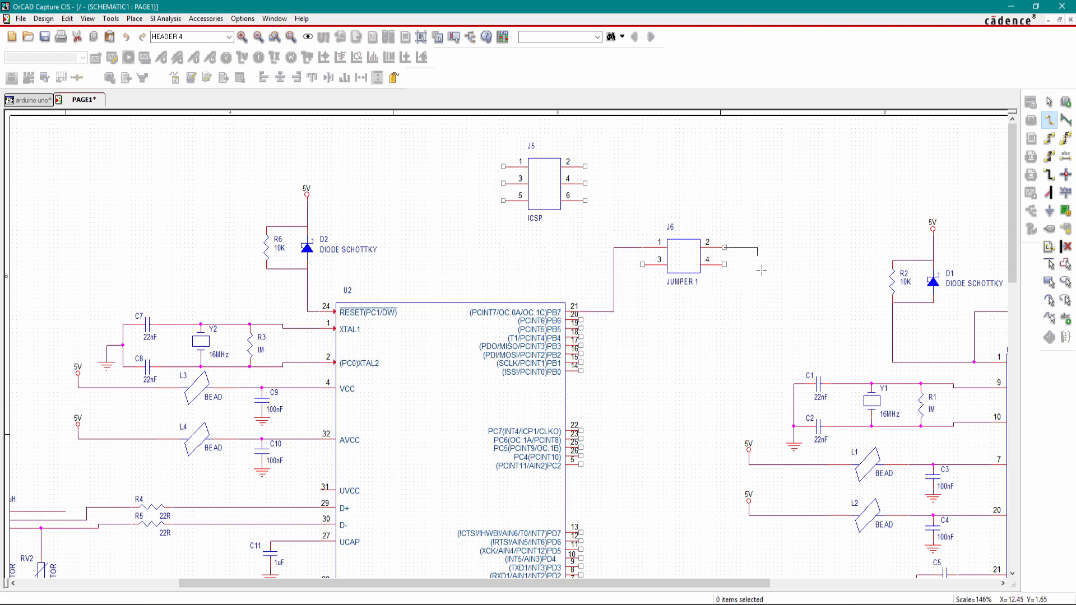
left_click(759, 327)
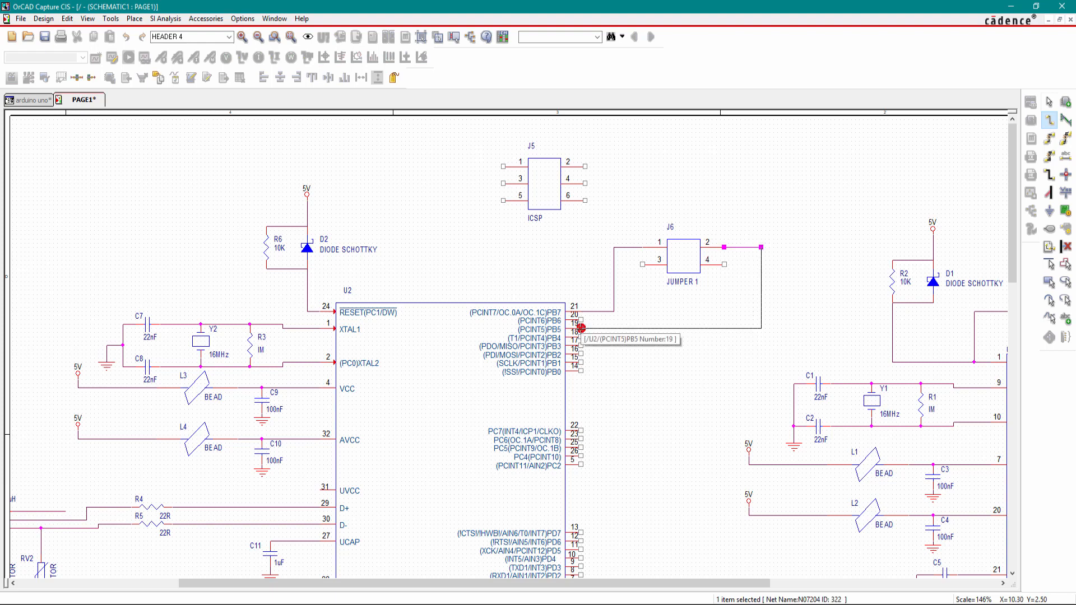
left_click(581, 329)
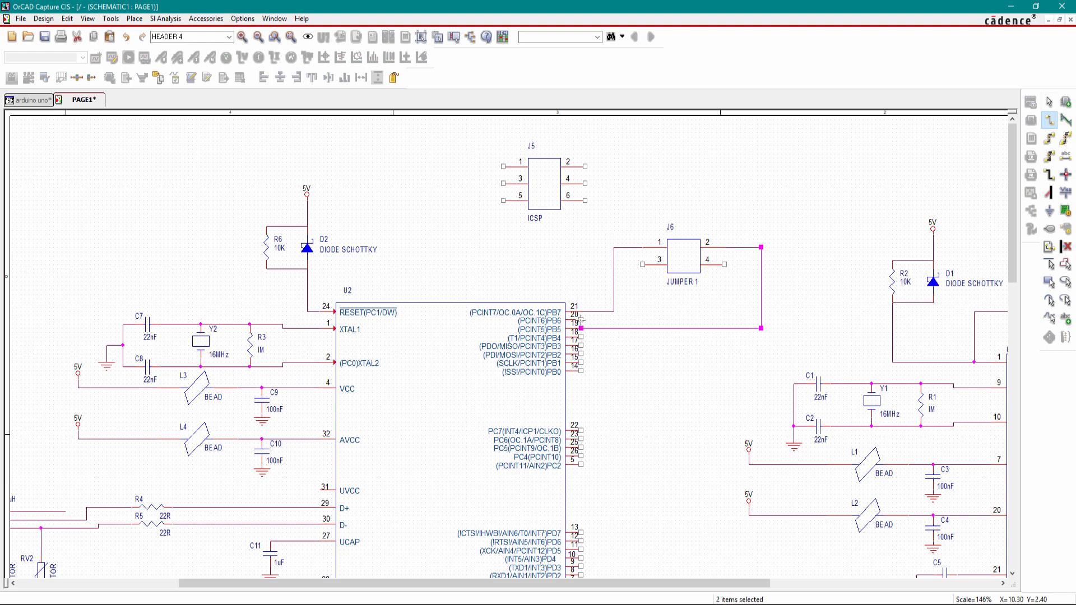
left_click(581, 320)
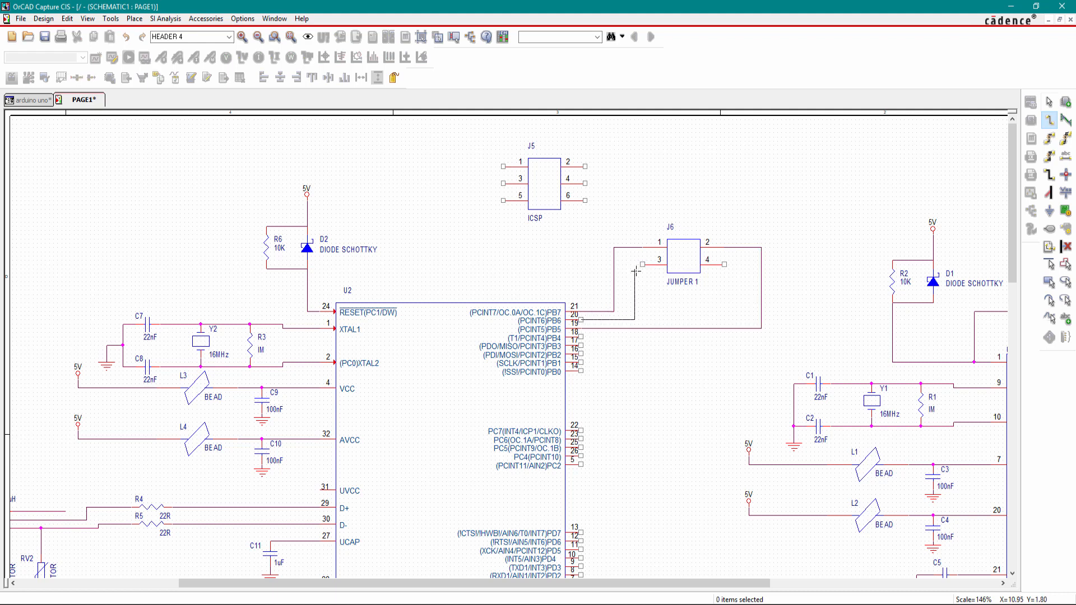
left_click(641, 264)
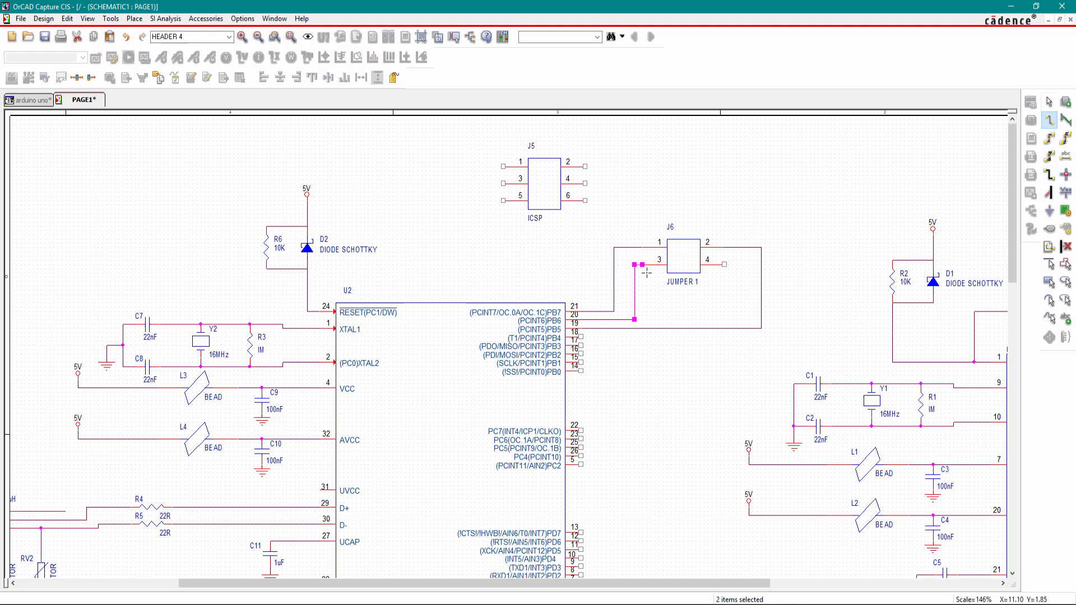
Wire U2 pin 18 (PB4) to pin 4 of the J6 jumper header.
left_click(583, 337)
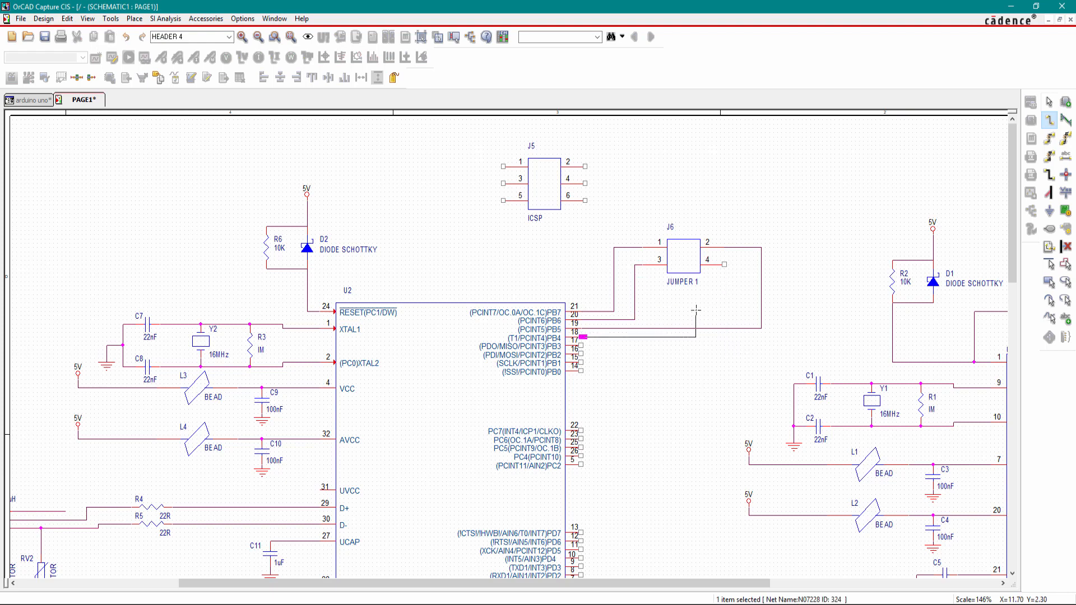
key("Escape")
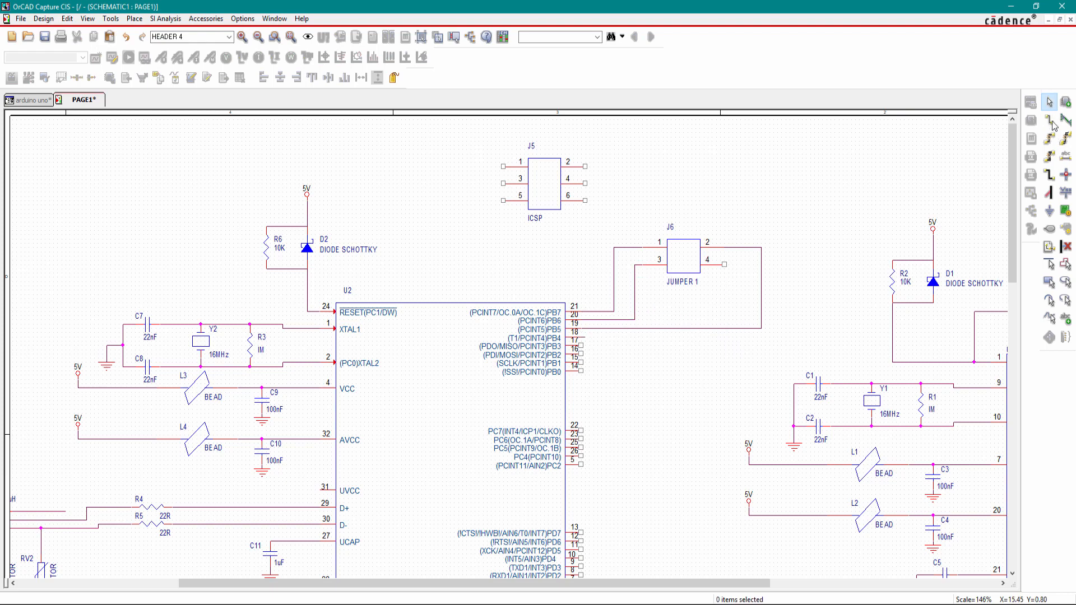
left_click(1050, 120)
left_click(583, 336)
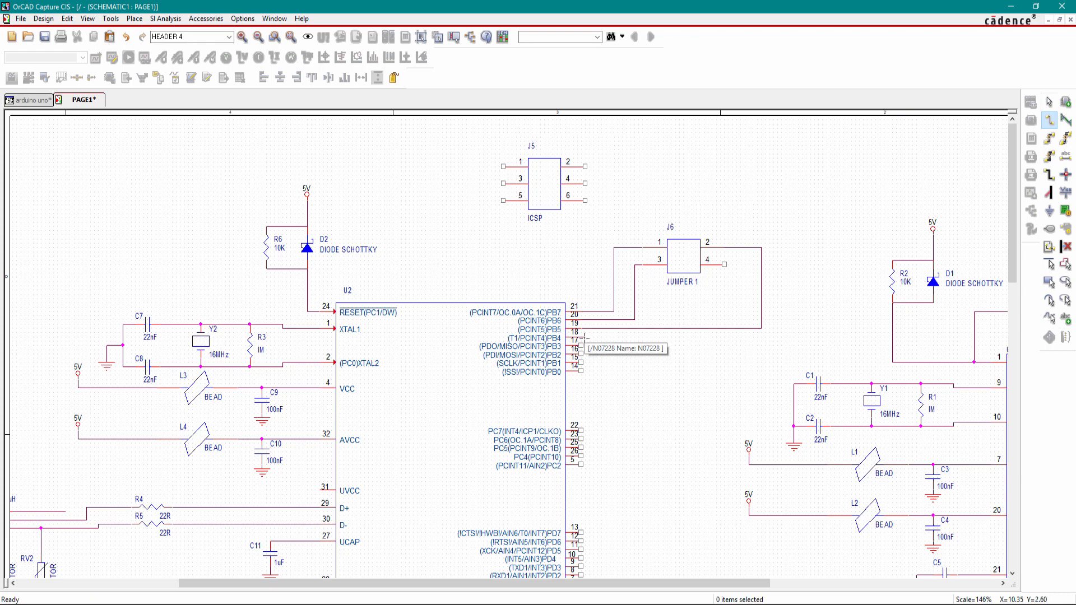
left_click(723, 264)
key("Escape")
key("Escape")
Move the vertical wire segments of J6 pins 1 and 2 closer to the header.
left_click_drag(760, 277, 739, 283)
left_click_drag(614, 281, 623, 278)
left_click(598, 252)
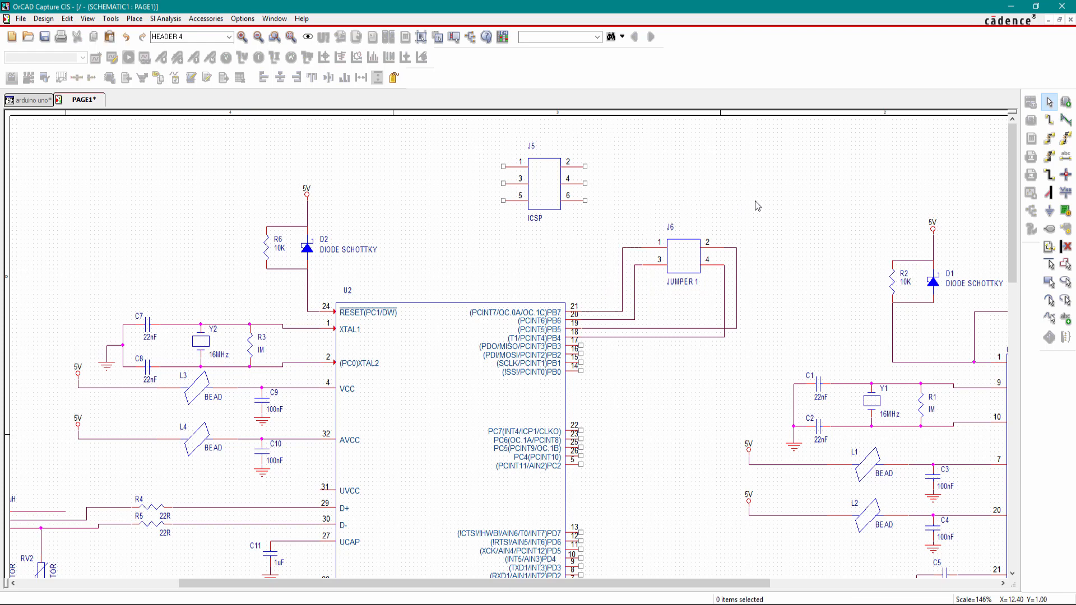
Check the Arduino Uno Rev3 schematic in Acrobat Reader, and place a horizontal RESISTOR beside U2's PD pins in OrCAD Capture.
key("alt+Tab")
scroll(536, 386, "down", 2)
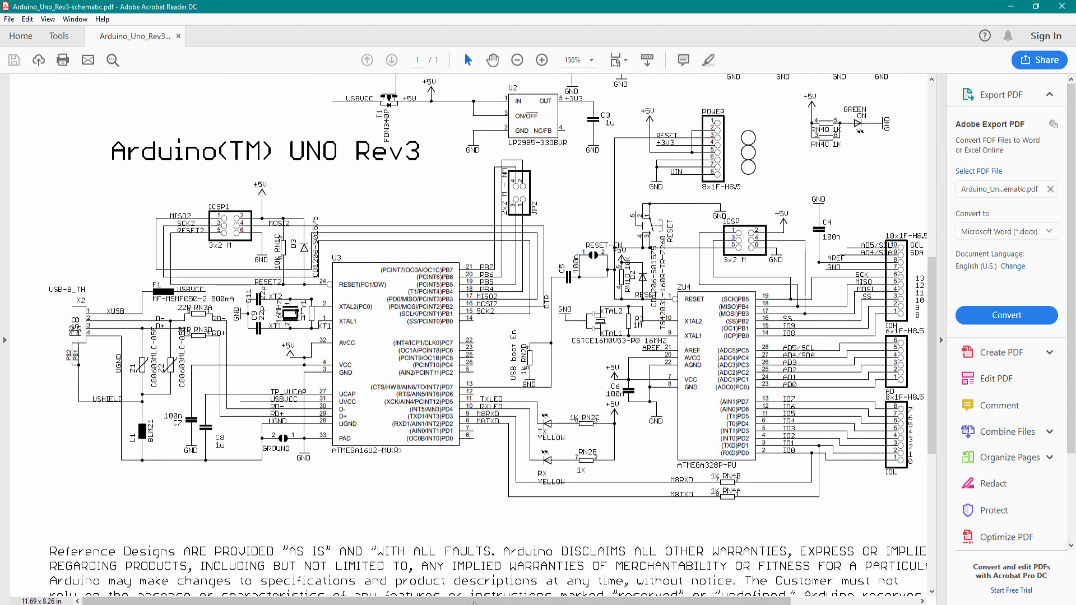
key("alt+Tab")
left_click(1067, 103)
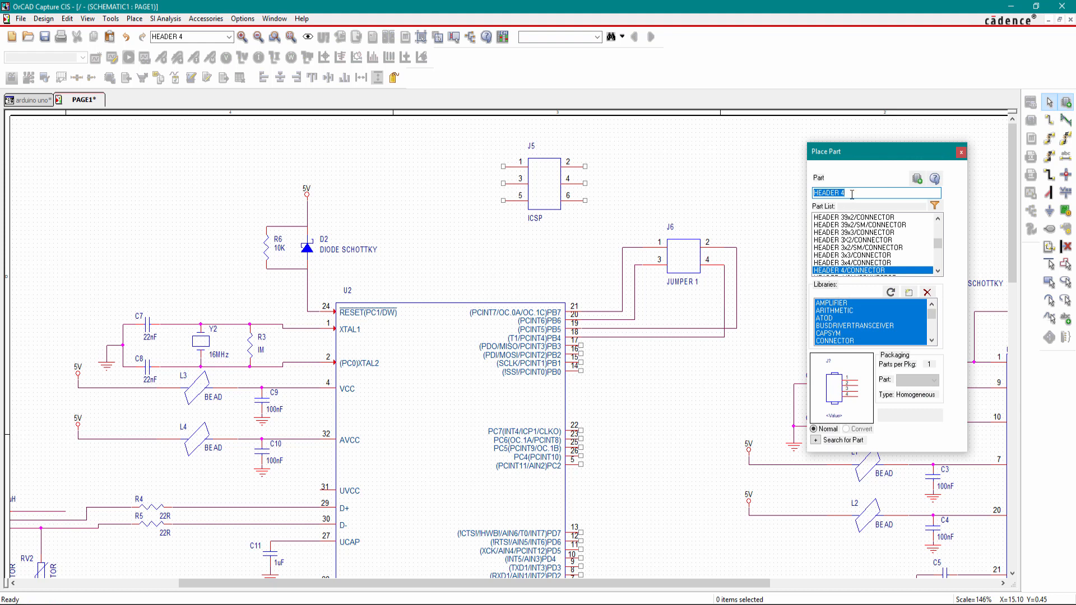
type("res")
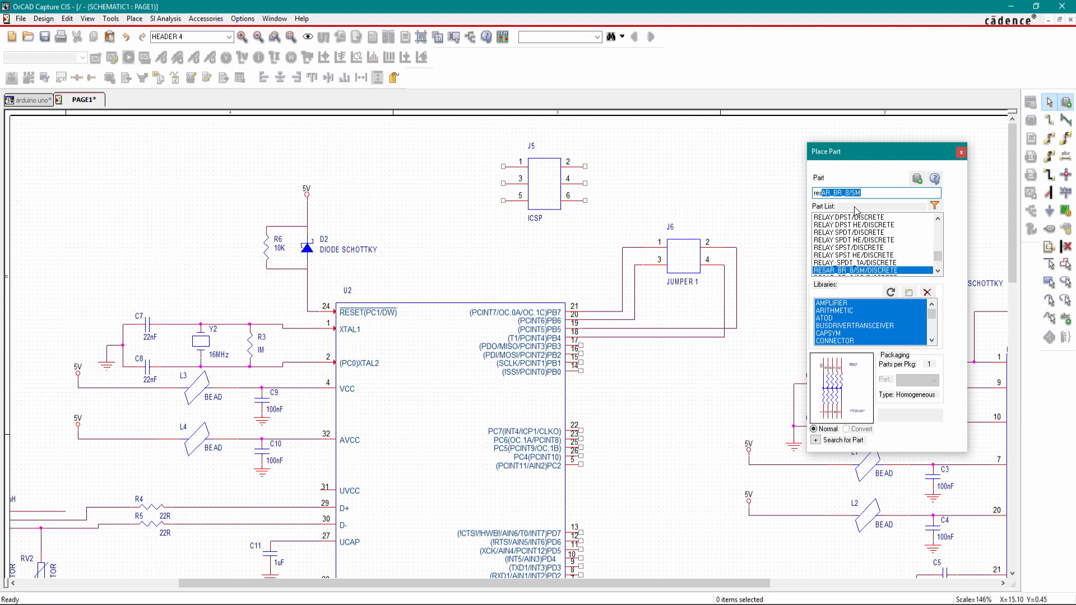
type("iSTOR")
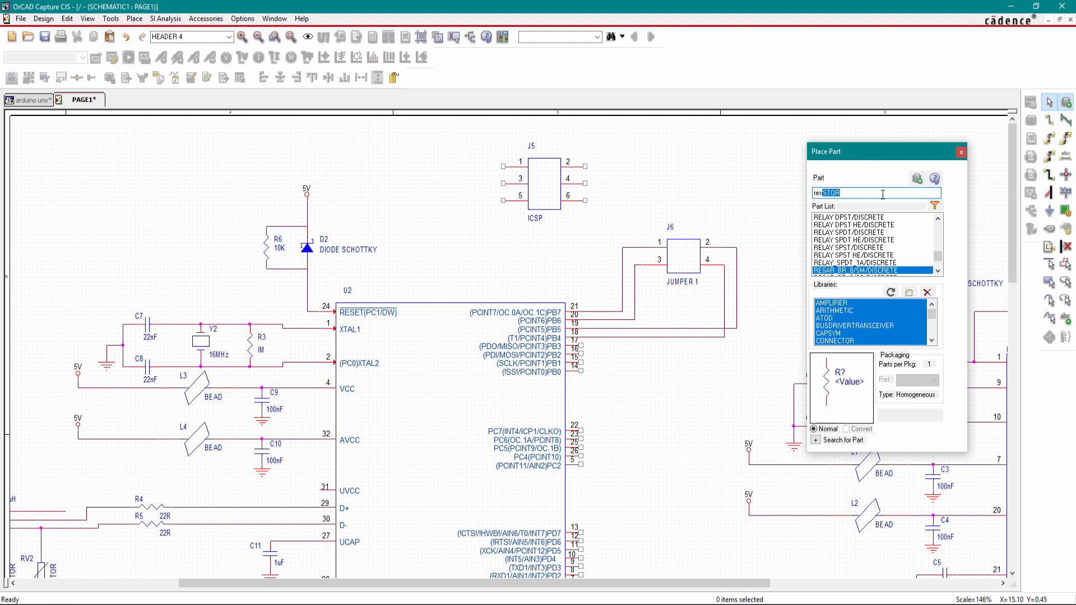
left_click(848, 273)
double_click(848, 273)
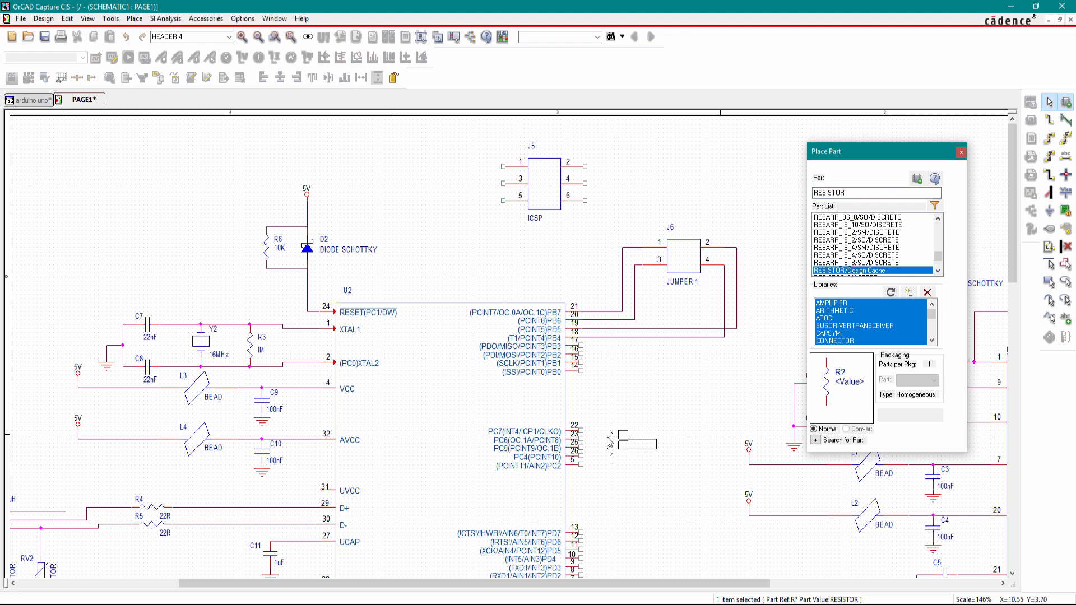
key("r")
left_click(642, 522)
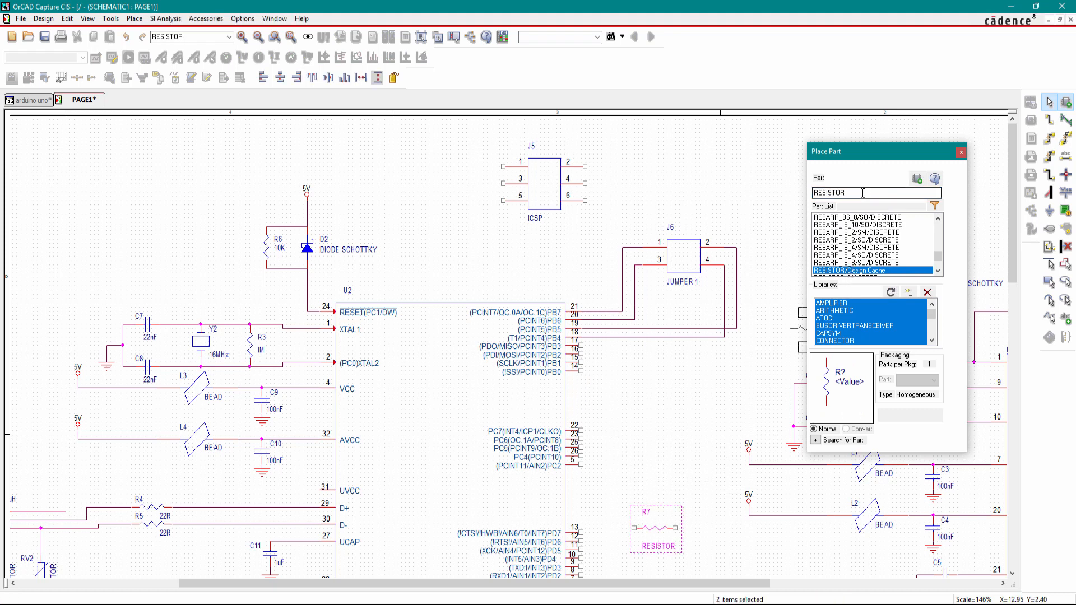
Place an LED part from the DISCRETE library below resistor R7, beside U2's PD pins.
left_click_drag(862, 194, 824, 199)
type("LED")
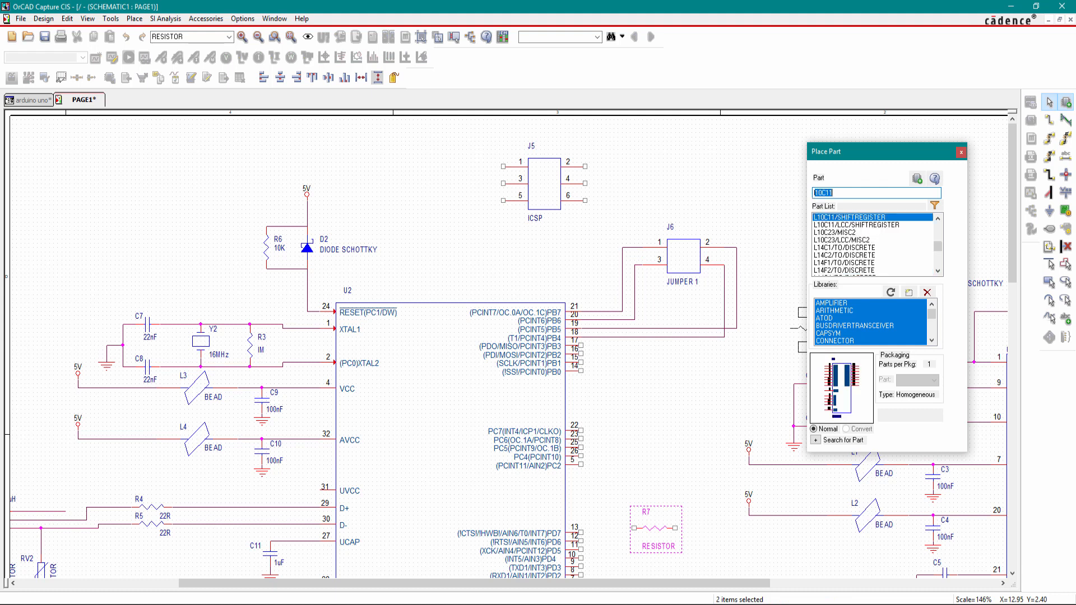
double_click(837, 271)
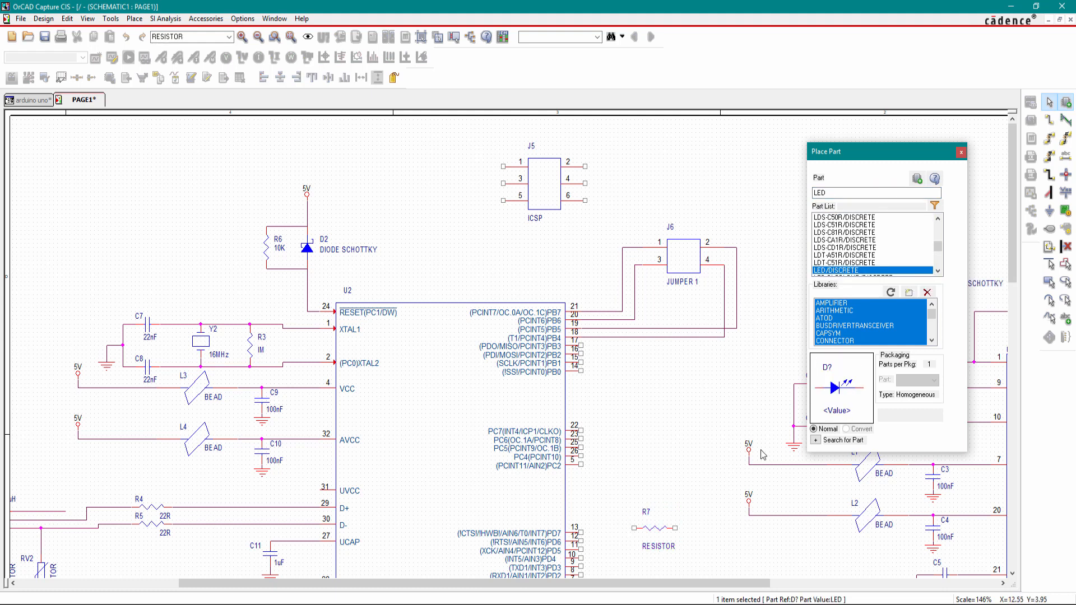
scroll(834, 276, "down", 1)
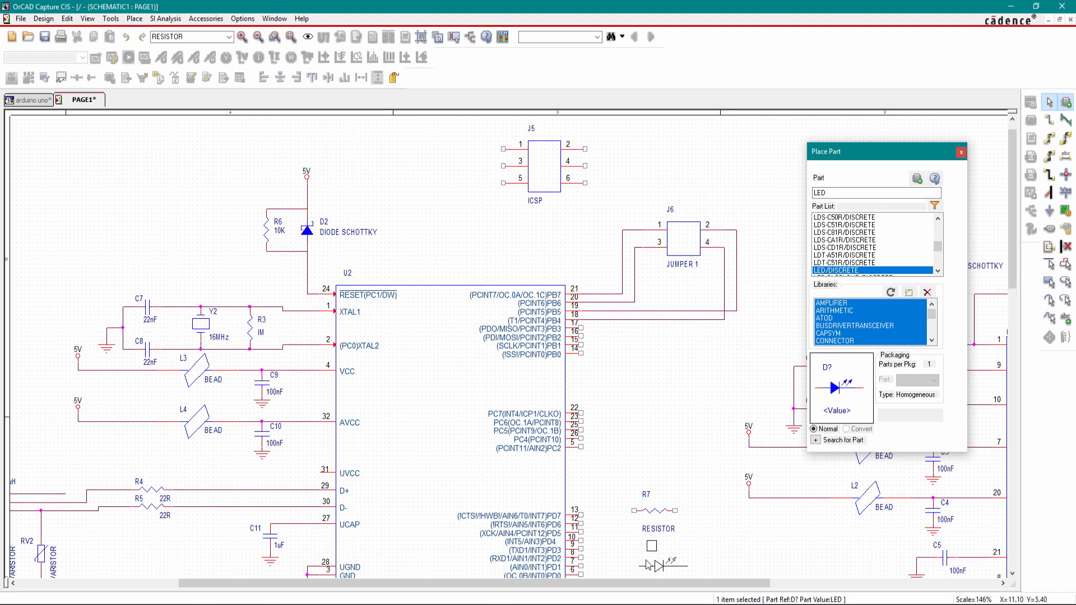
left_click(644, 563)
left_click(642, 382)
left_click(961, 153)
Set R7's value to 1K.
scroll(630, 384, "down", 3)
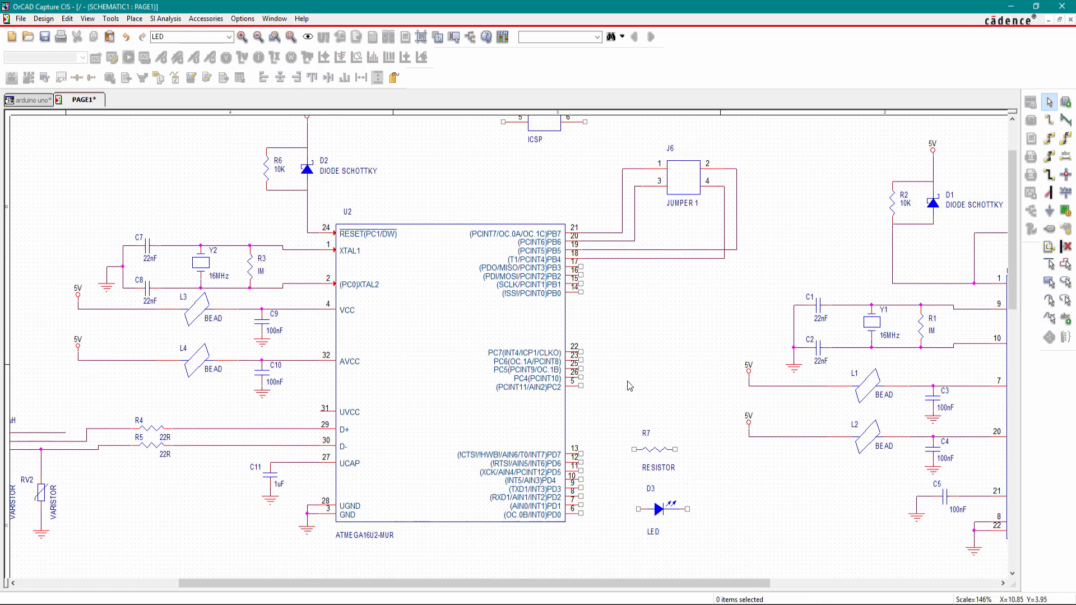
left_click(661, 377)
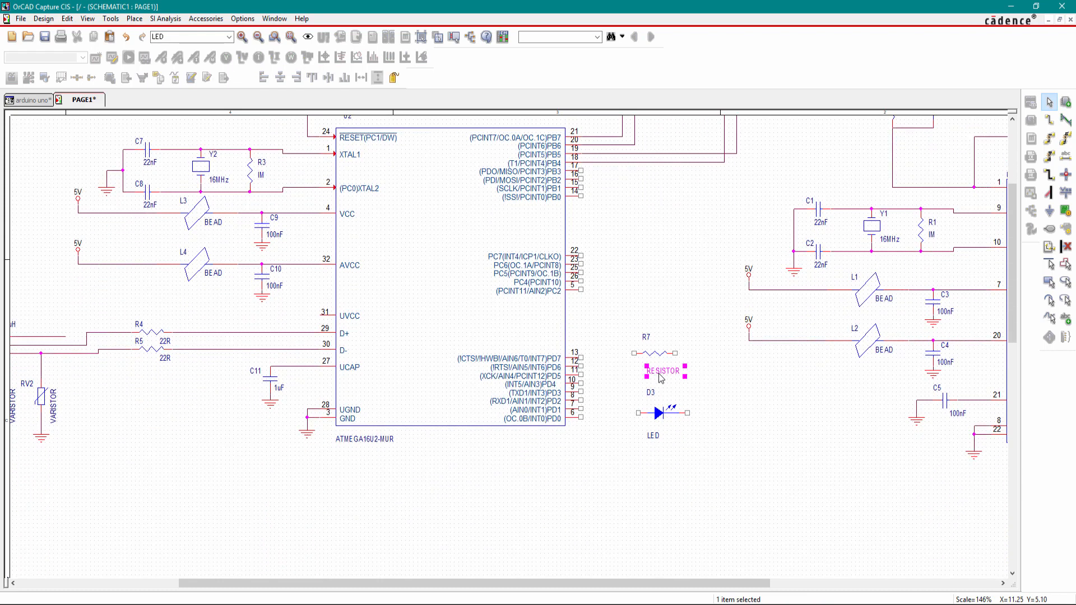
double_click(662, 376)
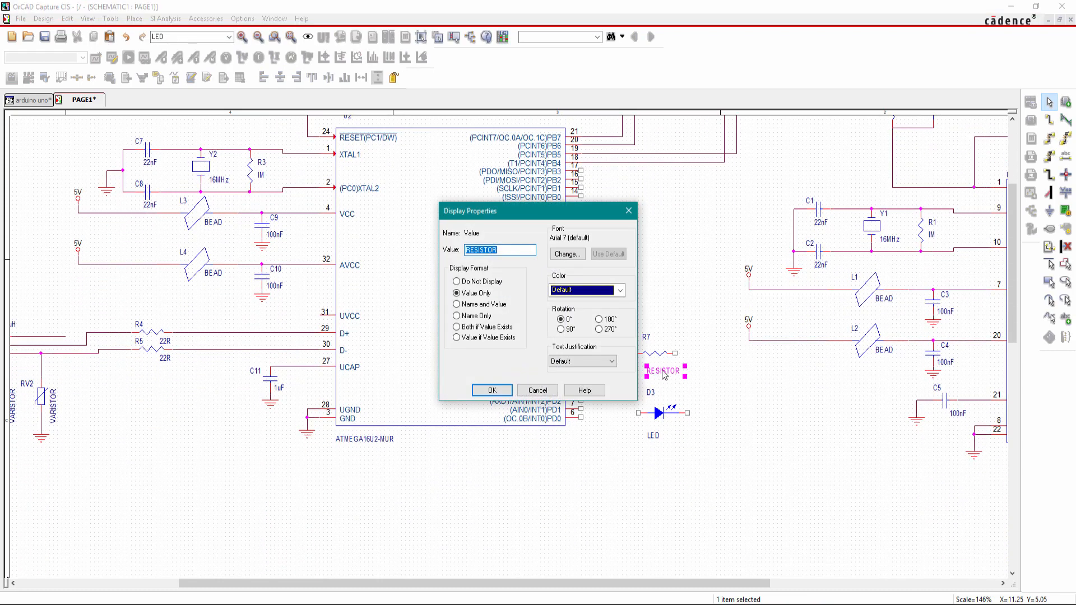
type("1K")
key("Return")
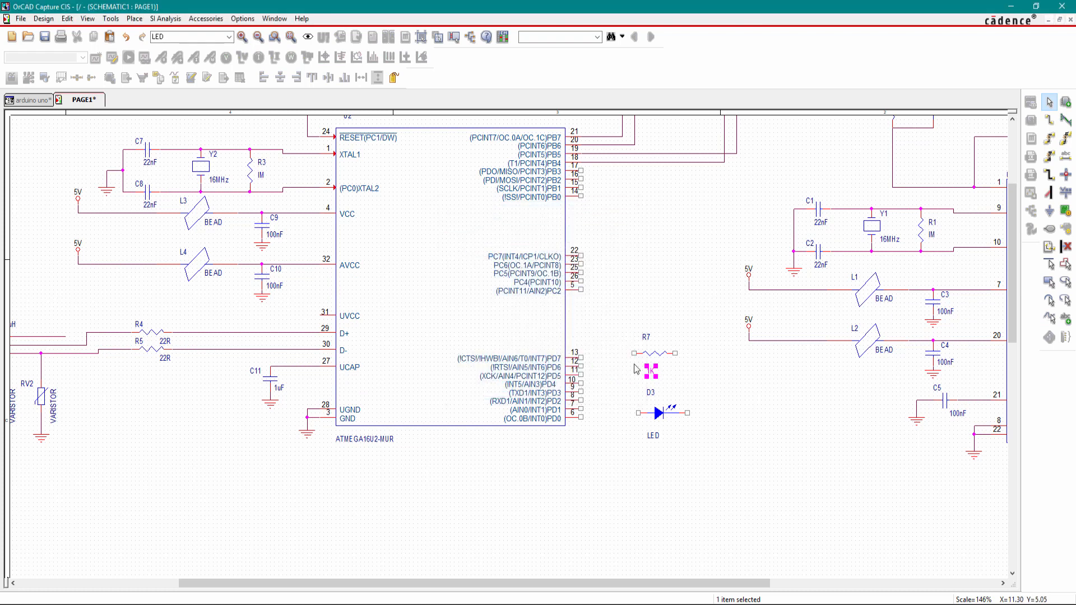
Set the value of LED D3 to Tx LED.
left_click(659, 444)
left_click(655, 439)
double_click(654, 440)
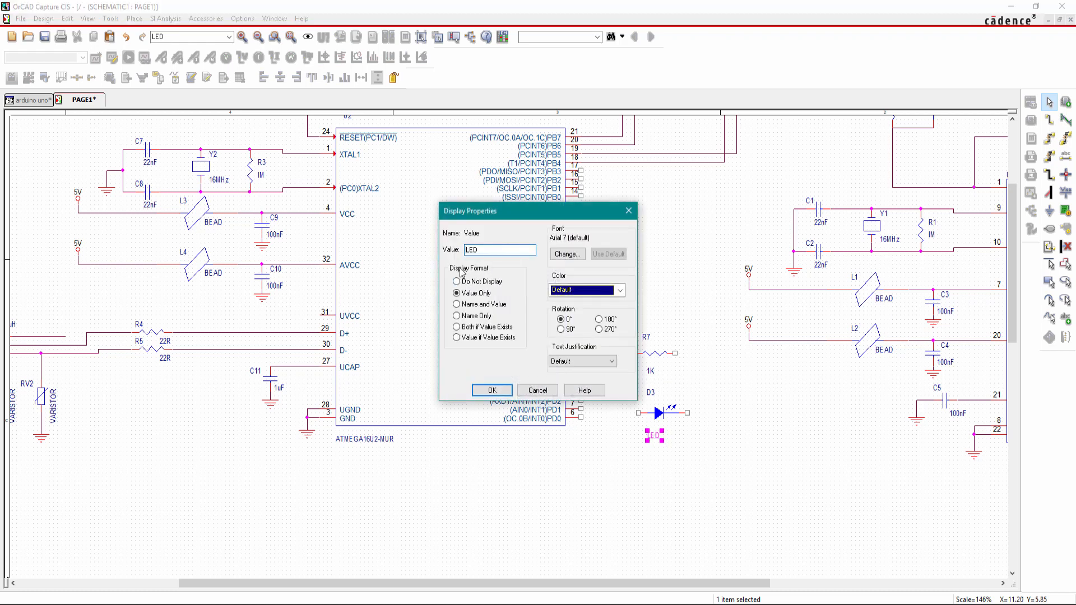
type("Tx")
left_click(489, 389)
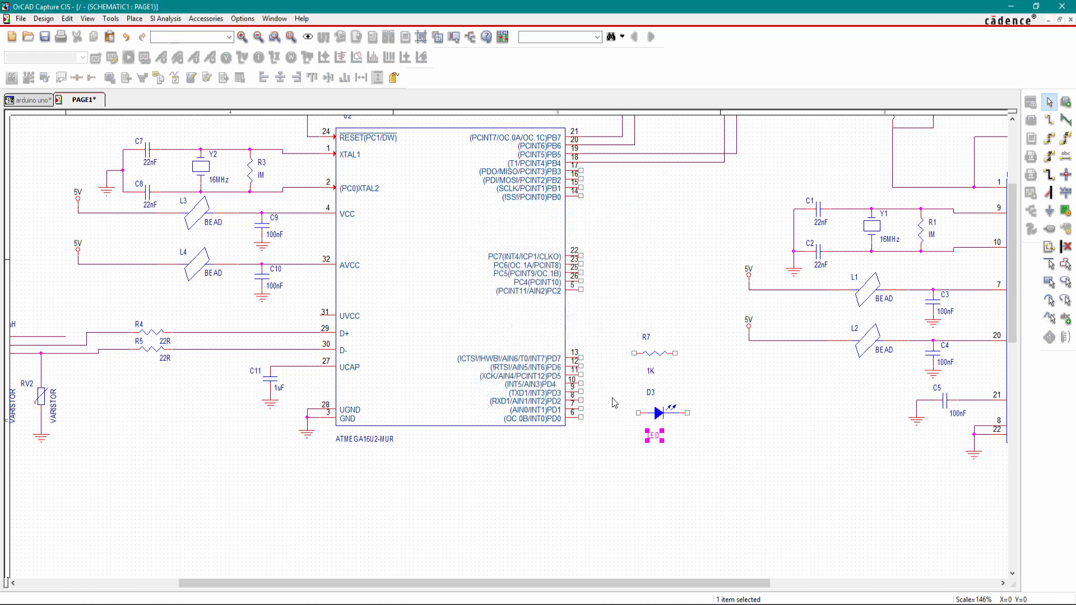
Move the reference and value labels of R7 and D3 close above their symbols.
left_click(644, 343)
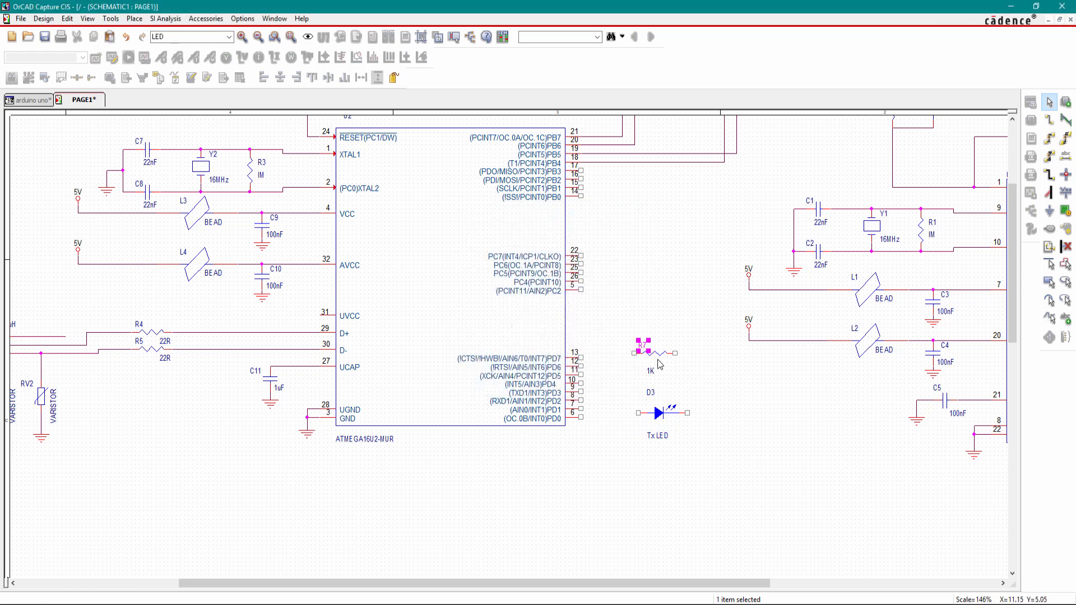
left_click_drag(653, 370, 662, 344)
left_click_drag(649, 394, 642, 402)
left_click_drag(660, 433, 684, 395)
left_click(659, 470)
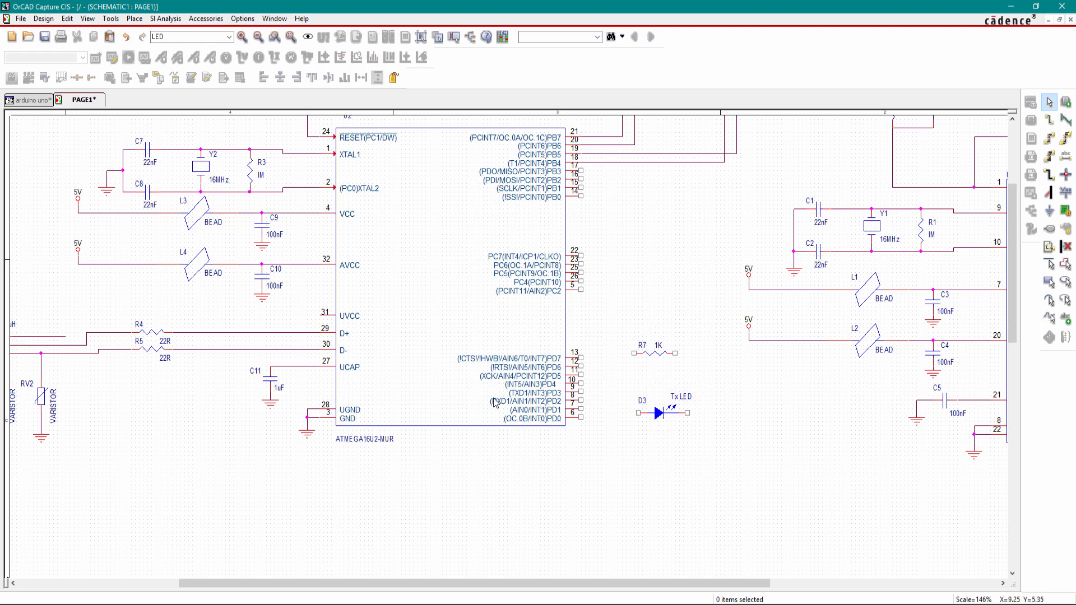
Move the whole ATmega328P circuit with its headers down the page, clear of the LED area.
scroll(435, 484, "up", 2)
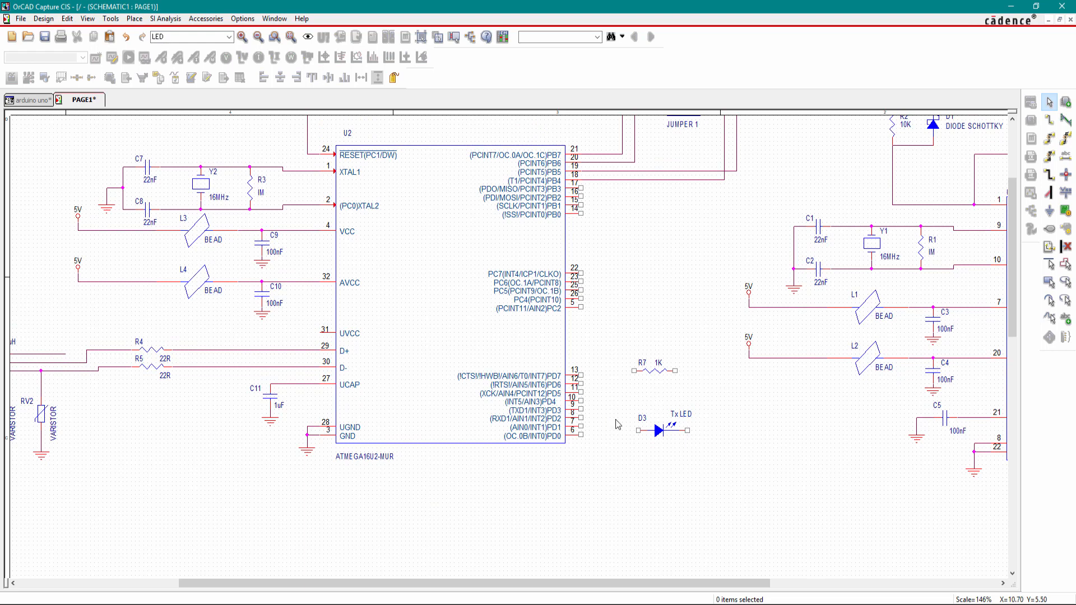
scroll(600, 415, "down", 3, "ctrl")
left_click_drag(873, 148, 598, 398)
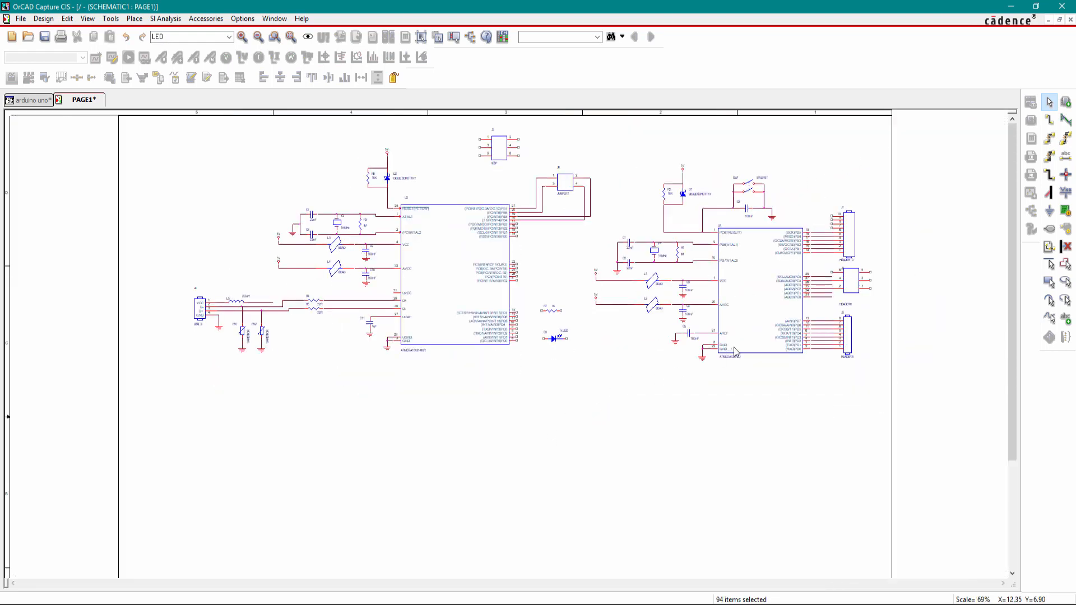
left_click_drag(762, 292, 756, 491)
left_click(549, 331)
scroll(545, 328, "up", 1, "ctrl")
scroll(545, 327, "up", 4, "ctrl")
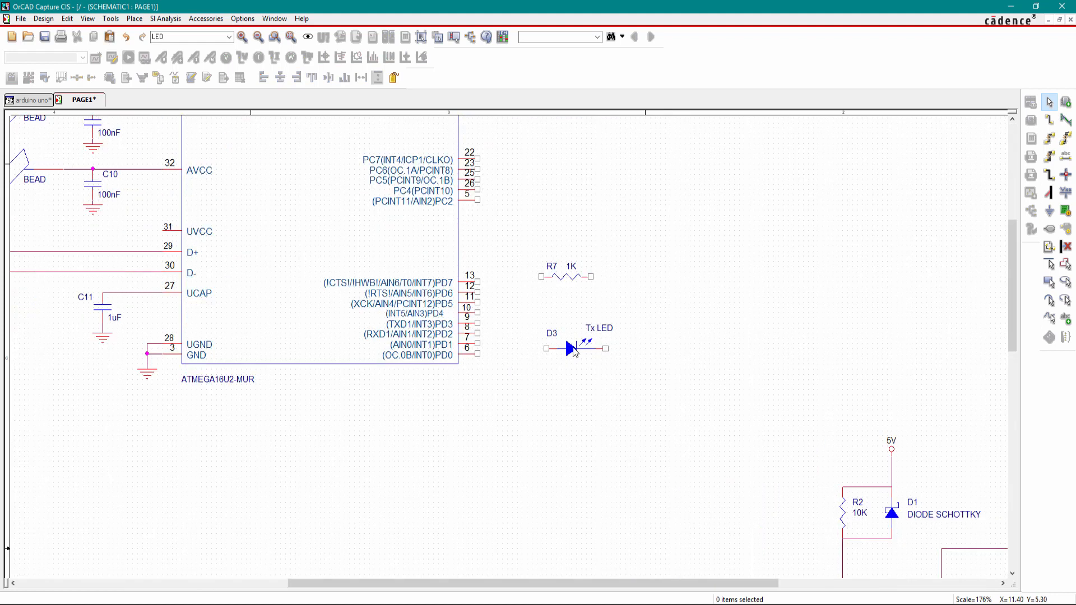
Place D3 in line with R7, its cathode facing the resistor, and check the Tx/Rx LED circuit in the Acrobat Reader schematic.
mouse_move(567, 348)
left_mouse_down()
mouse_move(621, 308)
mouse_move(637, 280)
mouse_move(689, 309)
left_mouse_up()
left_click(535, 540)
key("alt+Tab")
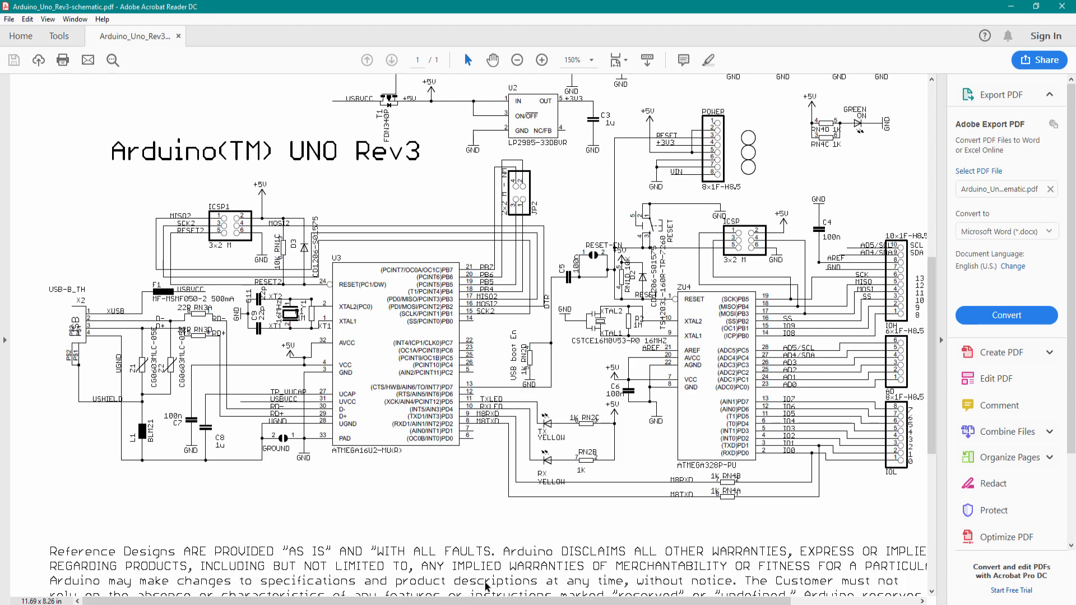
key("alt+Tab")
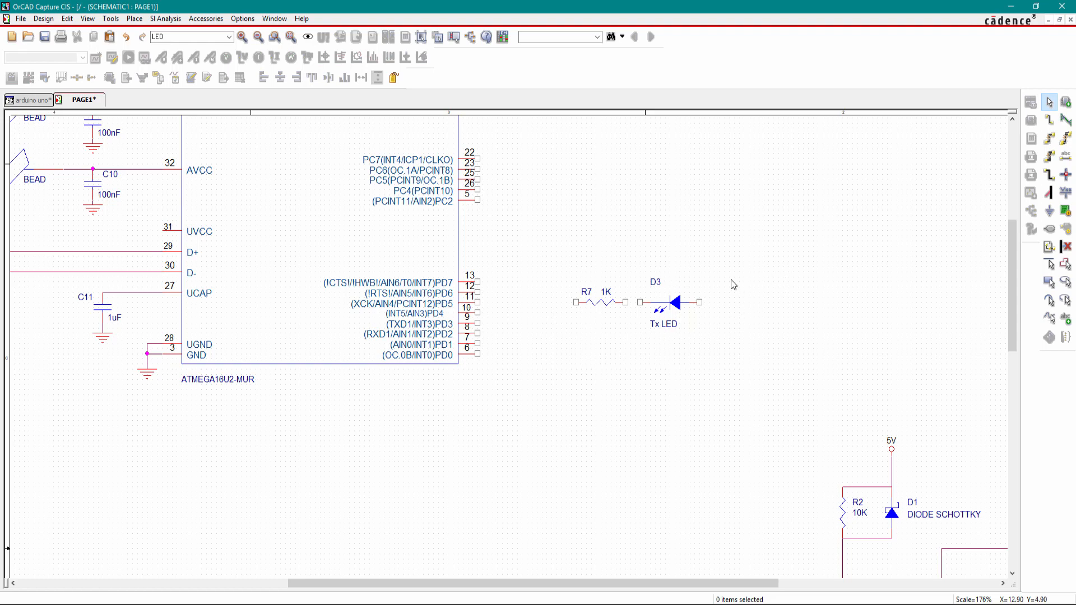
key("alt+Tab")
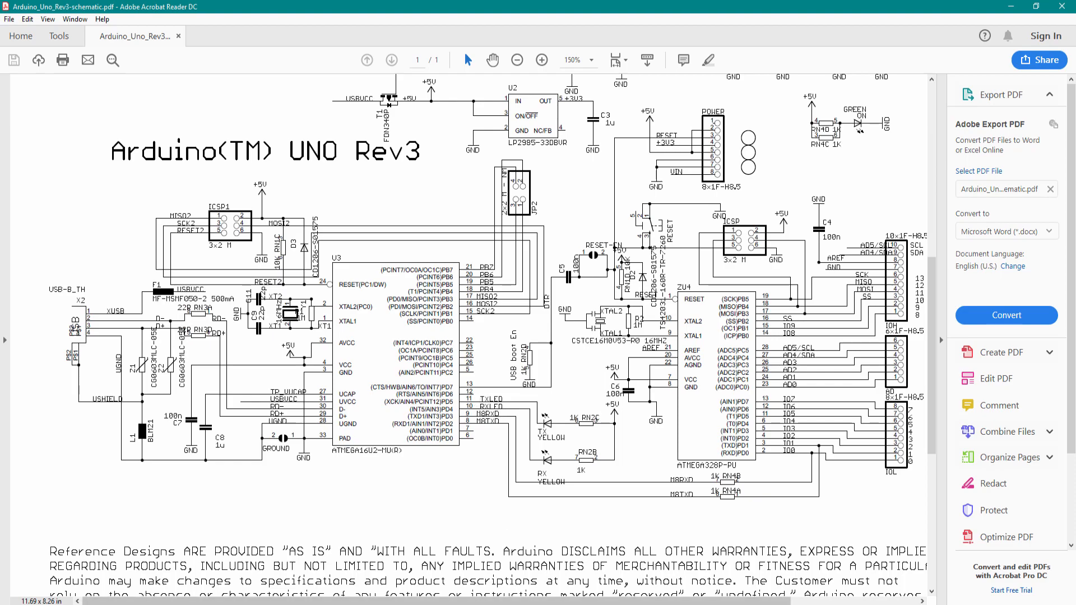
key("alt+Tab")
Copy R7 and D3 and paste the duplicate pair directly below them.
left_click_drag(728, 233, 553, 382)
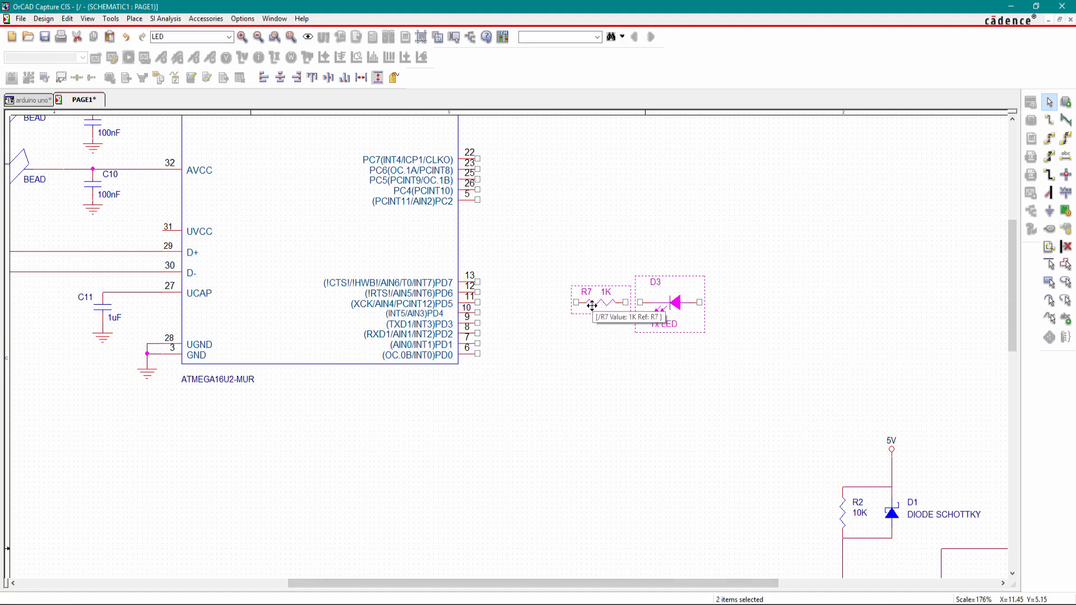
key("ctrl+c")
key("ctrl+v")
left_click(577, 336)
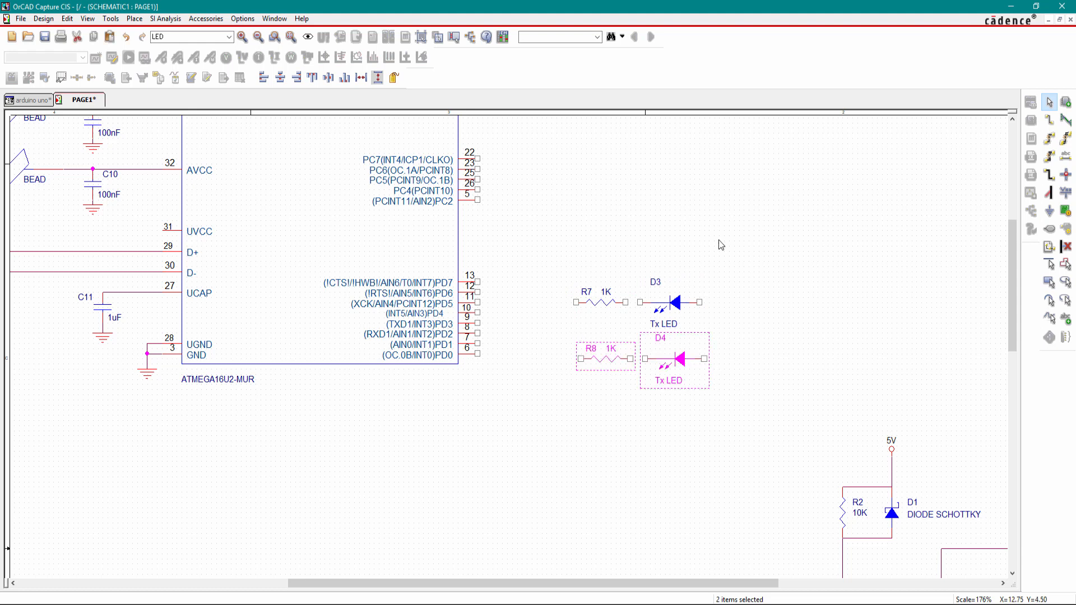
left_click(717, 242)
Set D4's value to Rx LED and arrange the labels of both LEDs above their symbols.
left_click_drag(670, 329, 700, 293)
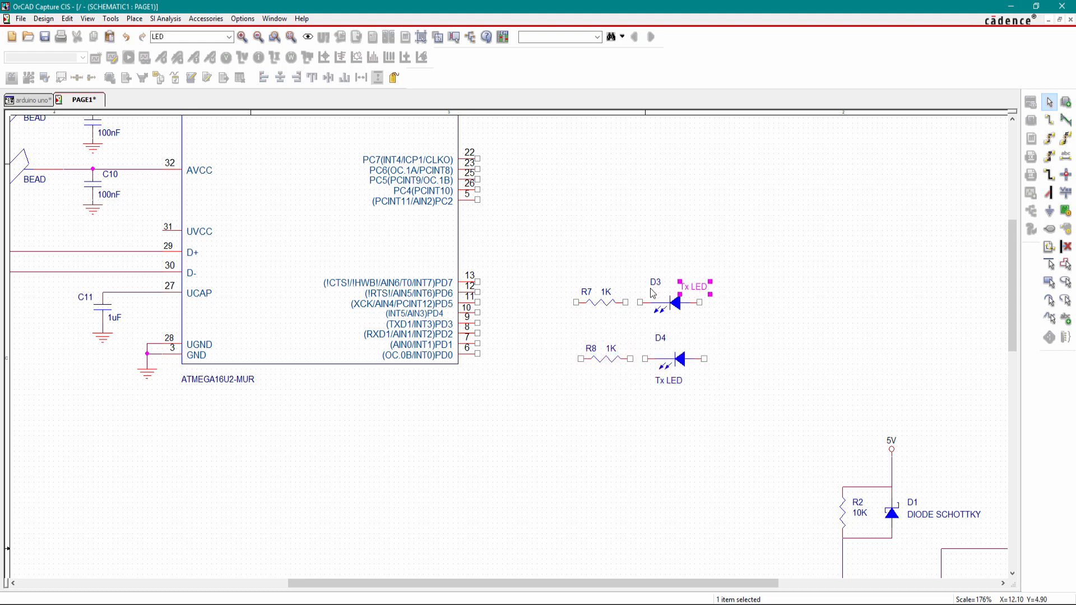
double_click(668, 381)
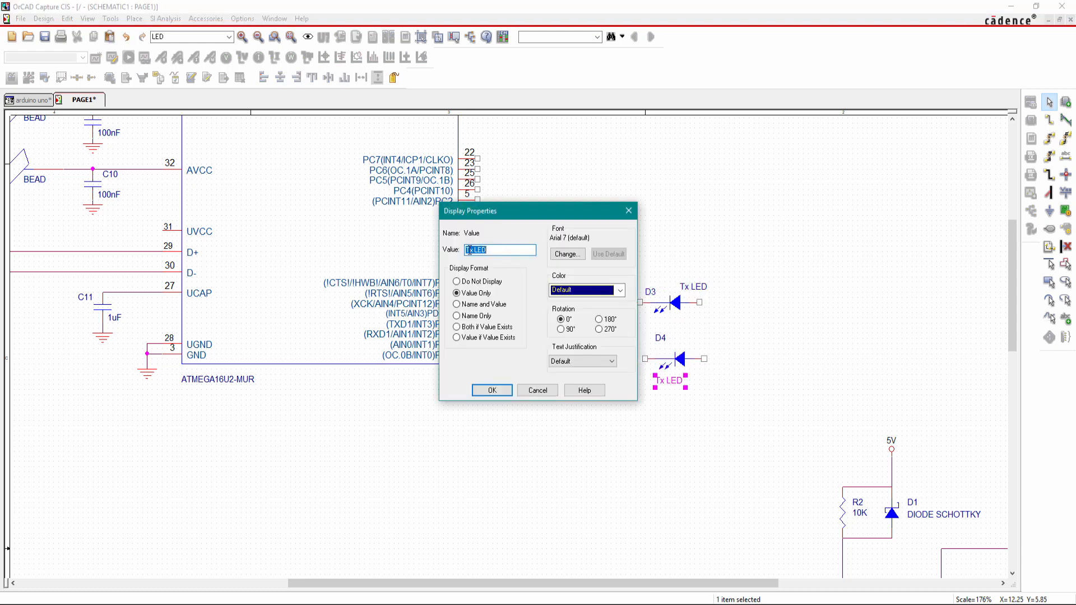
type("R")
left_click(492, 390)
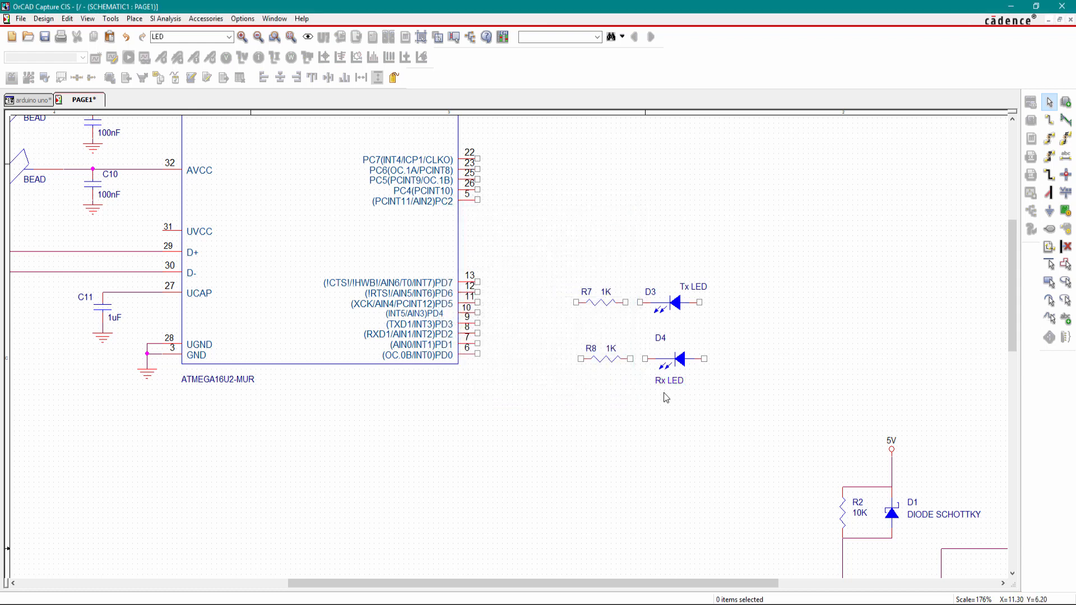
left_click_drag(670, 381, 654, 349)
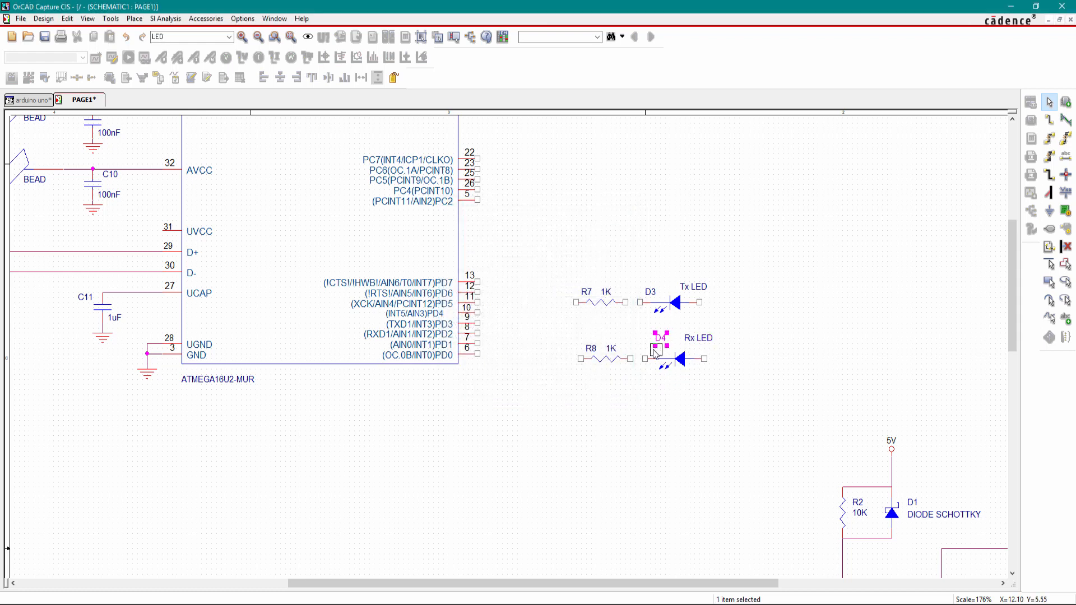
left_click(671, 453)
Align R8 and D4 closely under R7 and D3, and shift both rows slightly up.
left_click_drag(729, 333, 570, 403)
left_click_drag(684, 364, 679, 344)
left_click(738, 297)
left_click_drag(734, 275, 550, 361)
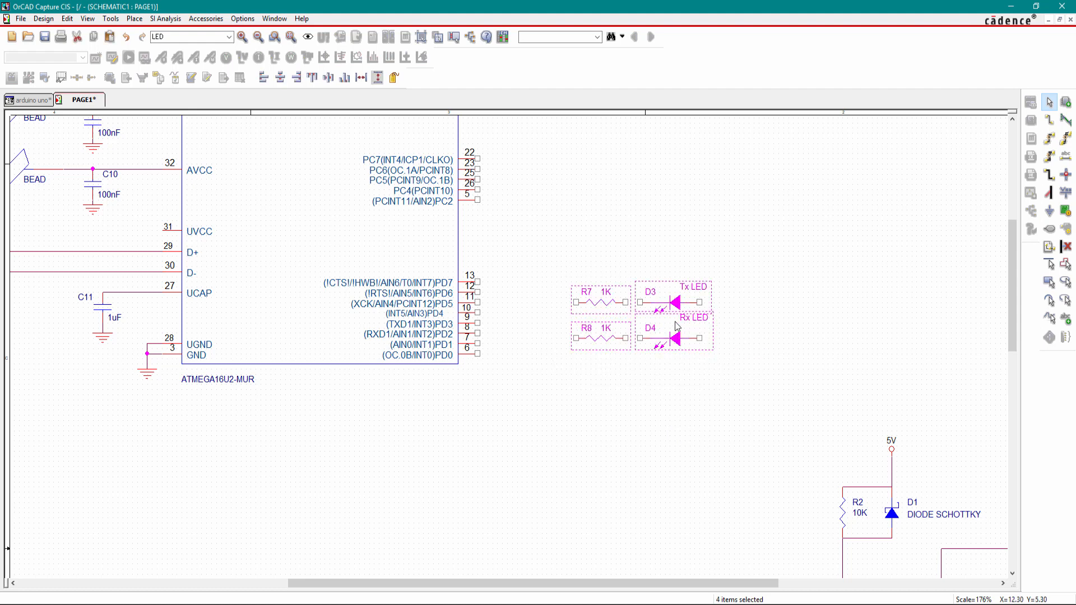
left_click(675, 320)
left_click(678, 307)
left_click_drag(726, 287, 550, 363)
left_click_drag(679, 303, 680, 296)
left_click(763, 312)
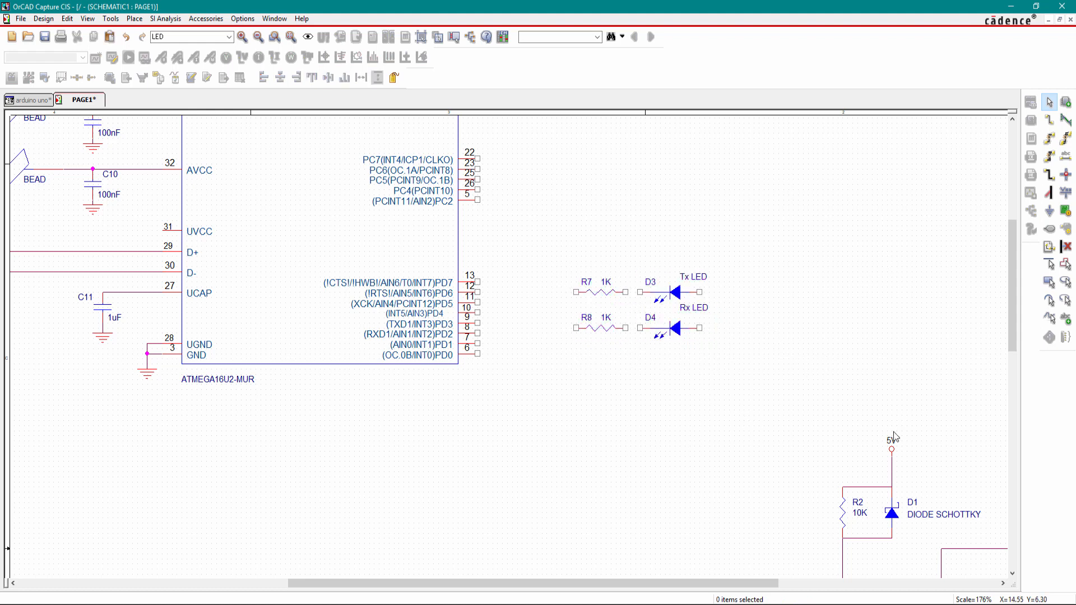
Copy a 5V power symbol beside the Tx LED and wire it to the anodes of D4 and D3.
left_click(891, 452)
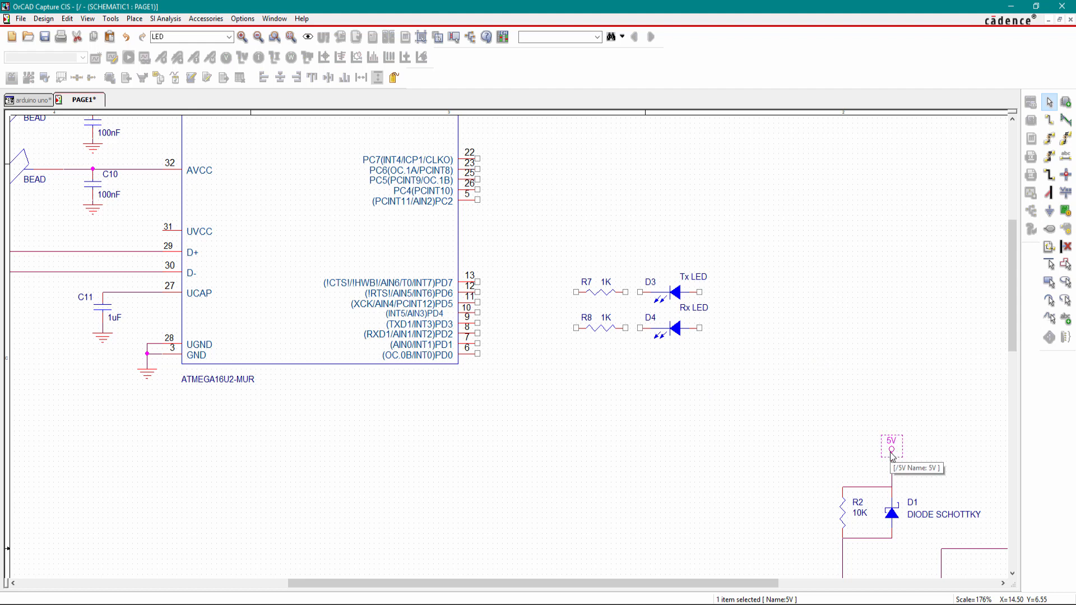
key("ctrl+c")
key("ctrl+v")
left_click(722, 256)
key("w")
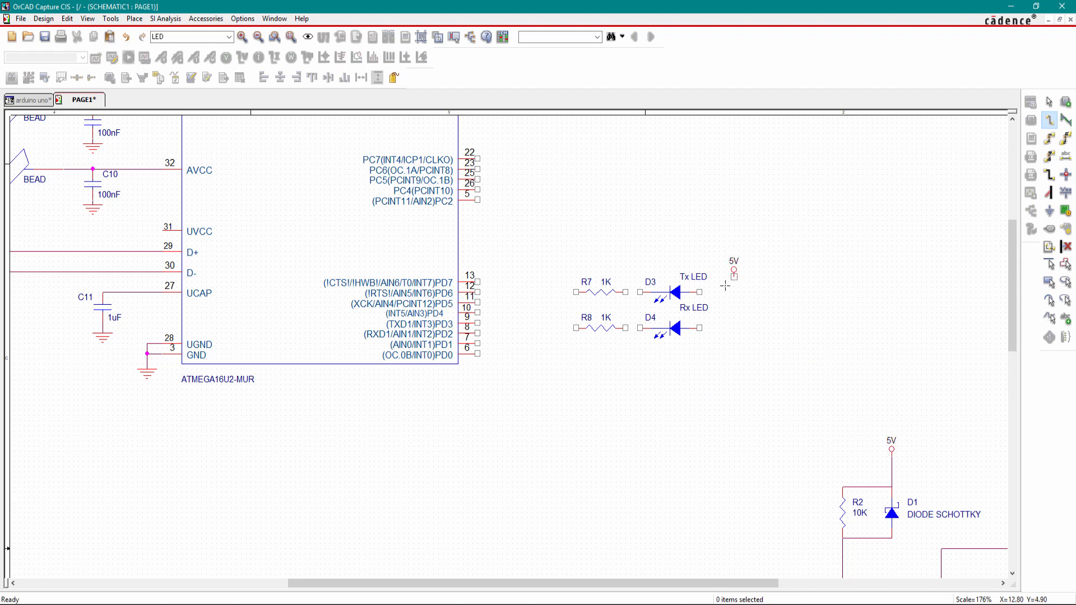
left_click(734, 276)
left_click(699, 328)
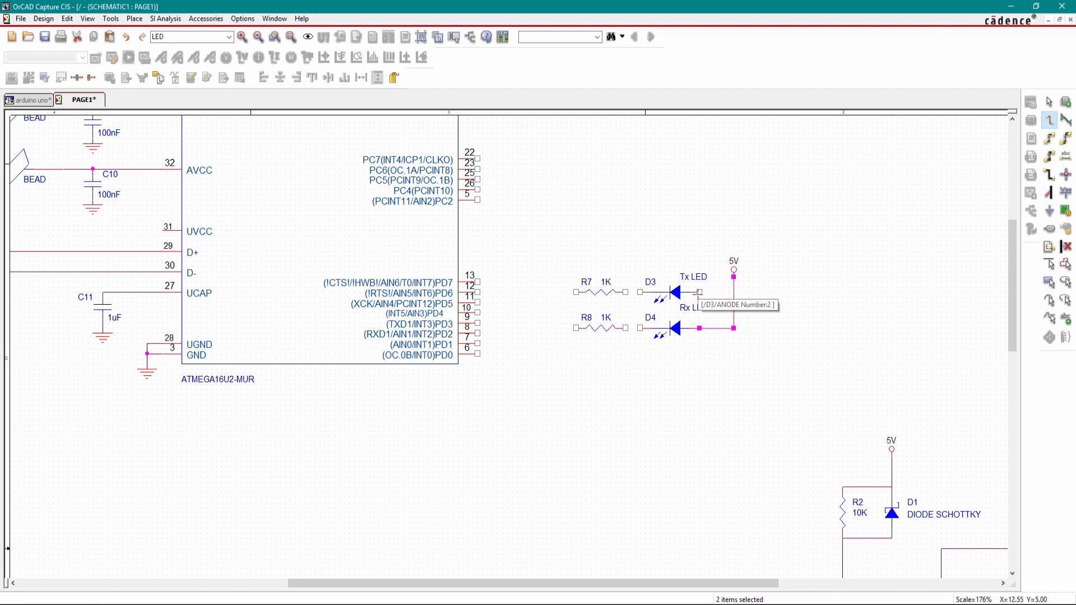
left_click(699, 292)
left_click(734, 292)
Wire R7 to U2 pin 11 (PD5), and U2 pin 10 (PD4) to R8.
left_click(576, 291)
left_click(516, 292)
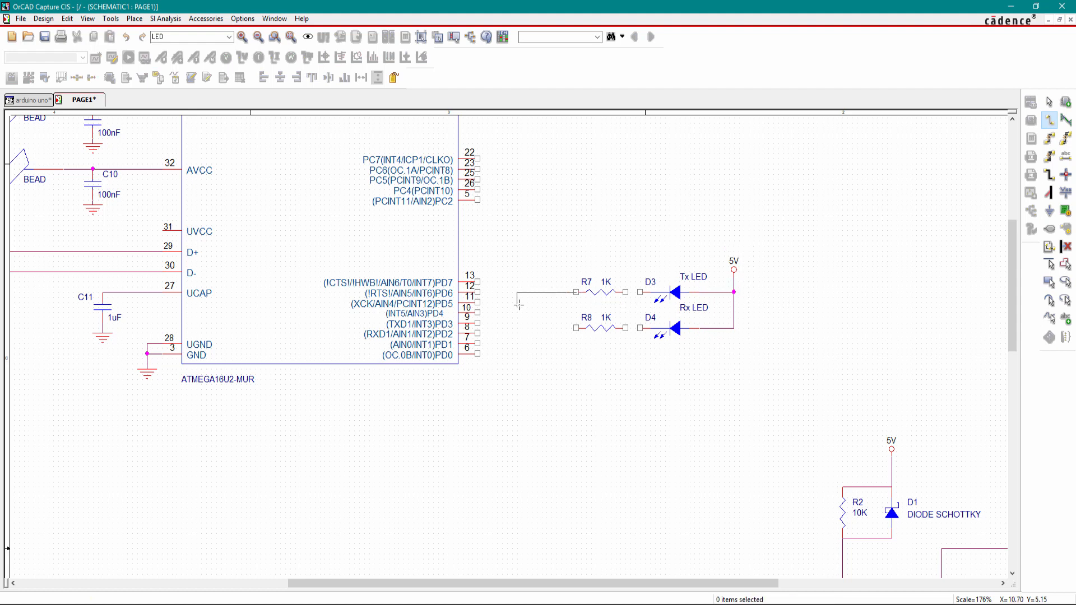
left_click(477, 303)
left_click(477, 313)
left_click(517, 313)
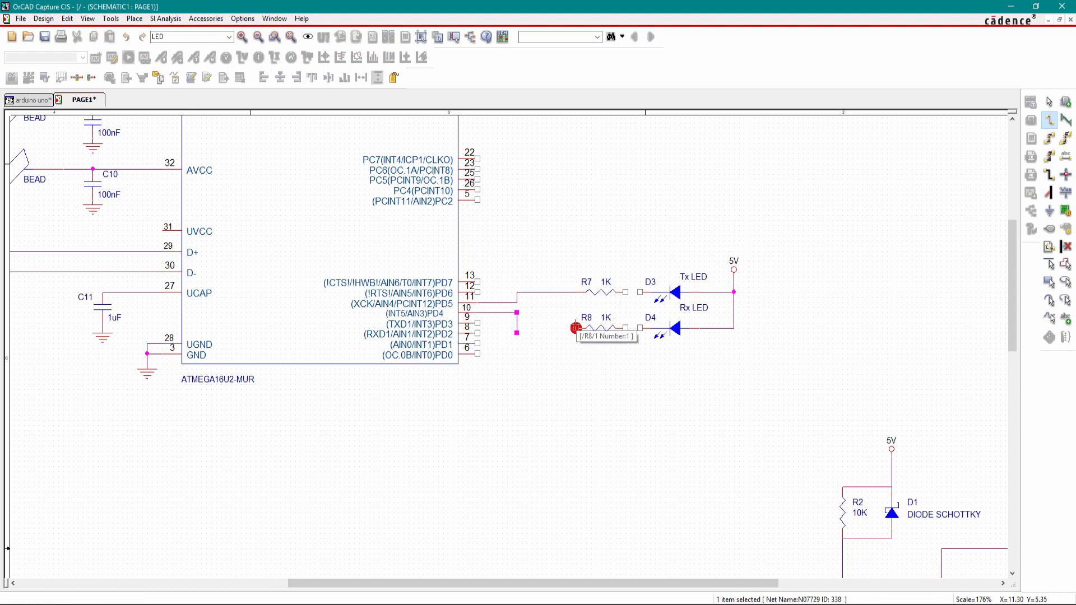
left_click(576, 328)
key("Escape")
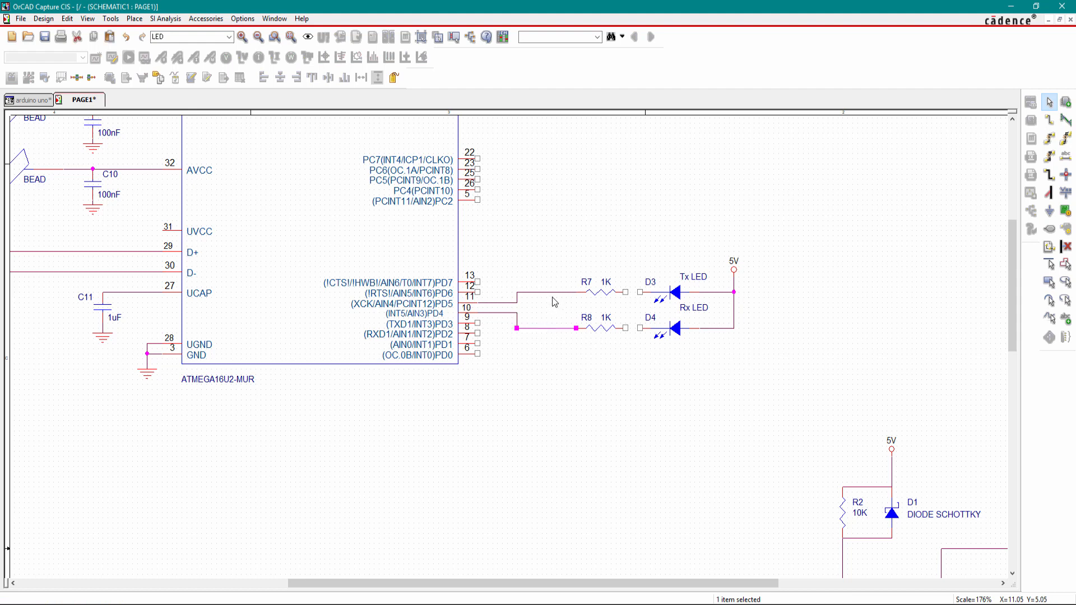
Shift R7 and D3 with their connected wires slightly up, away from the R8 row.
left_click_drag(555, 292, 684, 304)
left_click_drag(677, 293, 672, 287)
left_click(915, 270)
Wire R7 to the cathode of D3, and R8 to the cathode of D4.
left_click_drag(586, 262, 681, 295)
key("w")
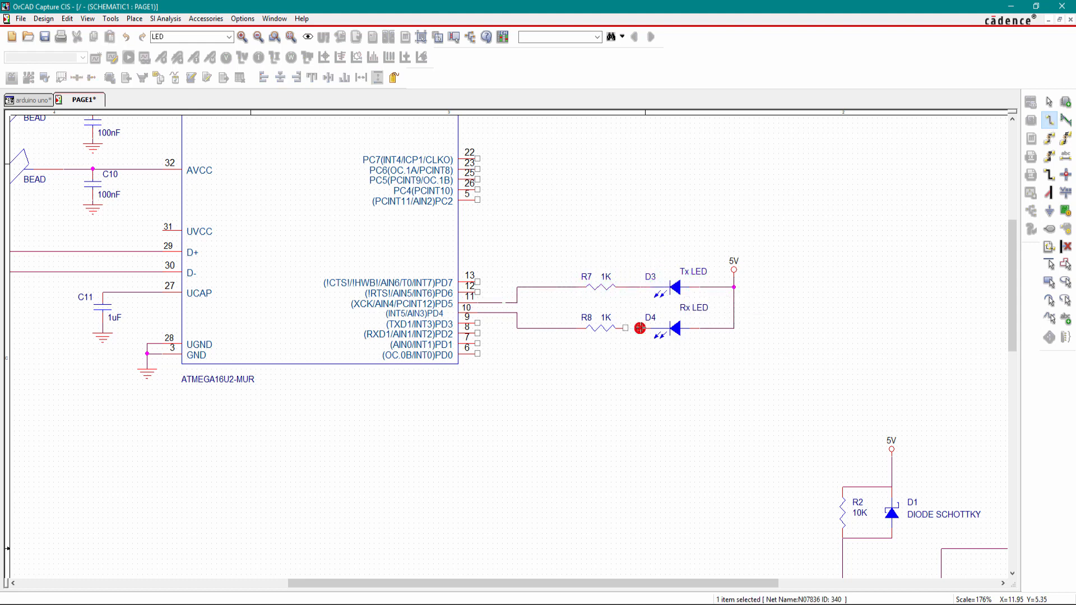
left_click(640, 329)
key("Escape")
left_click(656, 228)
Close the gap in the wire between U2 pin 11 (PD5) and R7.
key("w")
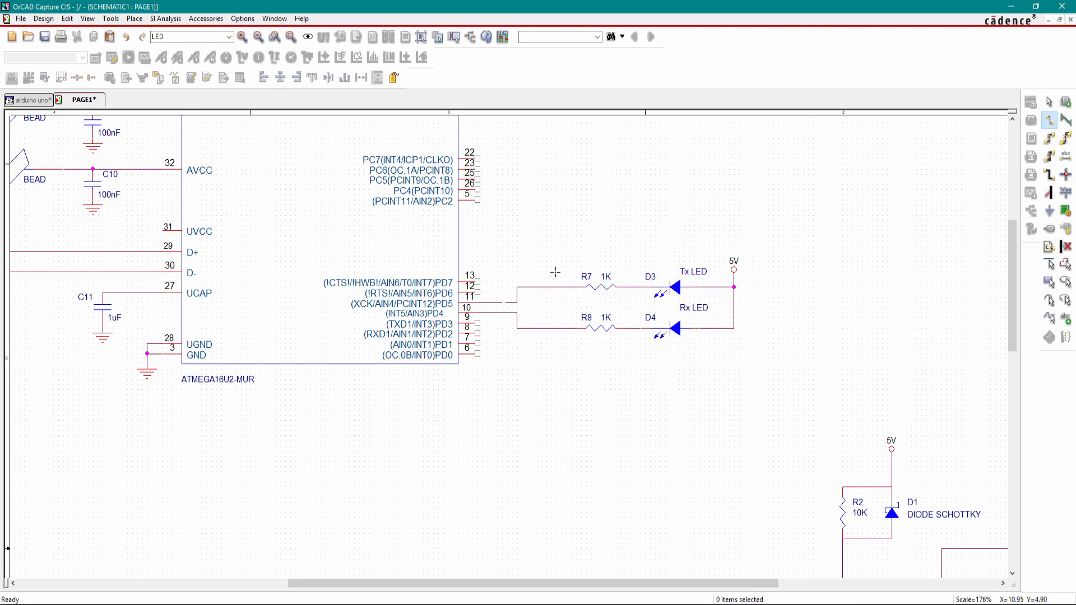
left_click(502, 303)
left_click(515, 304)
key("Escape")
left_click(528, 222)
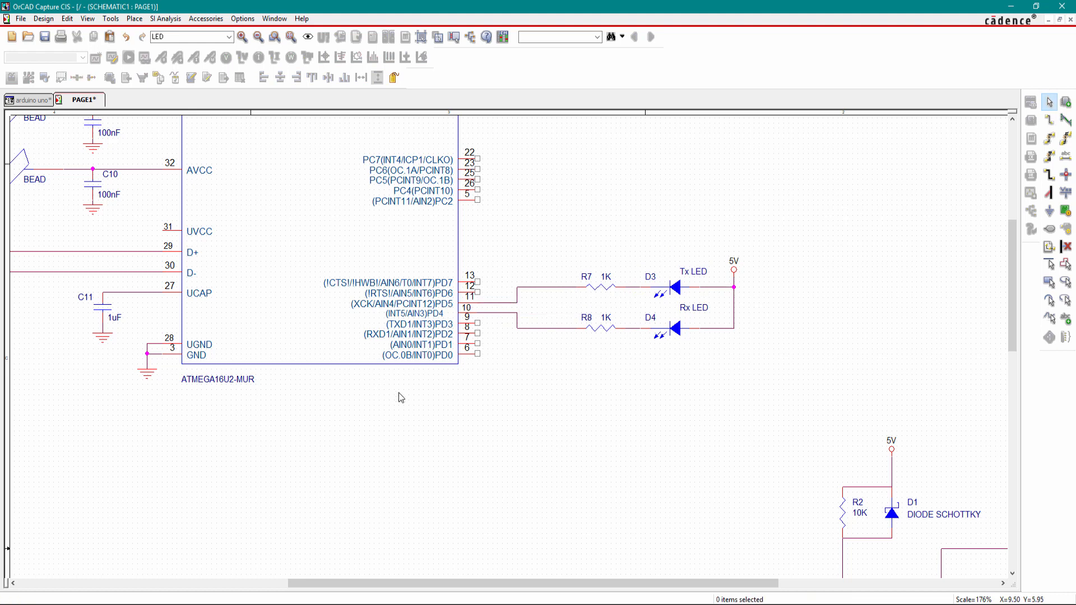
Check the ATmega16U2 serial lines in the Arduino UNO Rev3 PDF and place two copies of the 1K resistor R7 below R8.
left_click(480, 603)
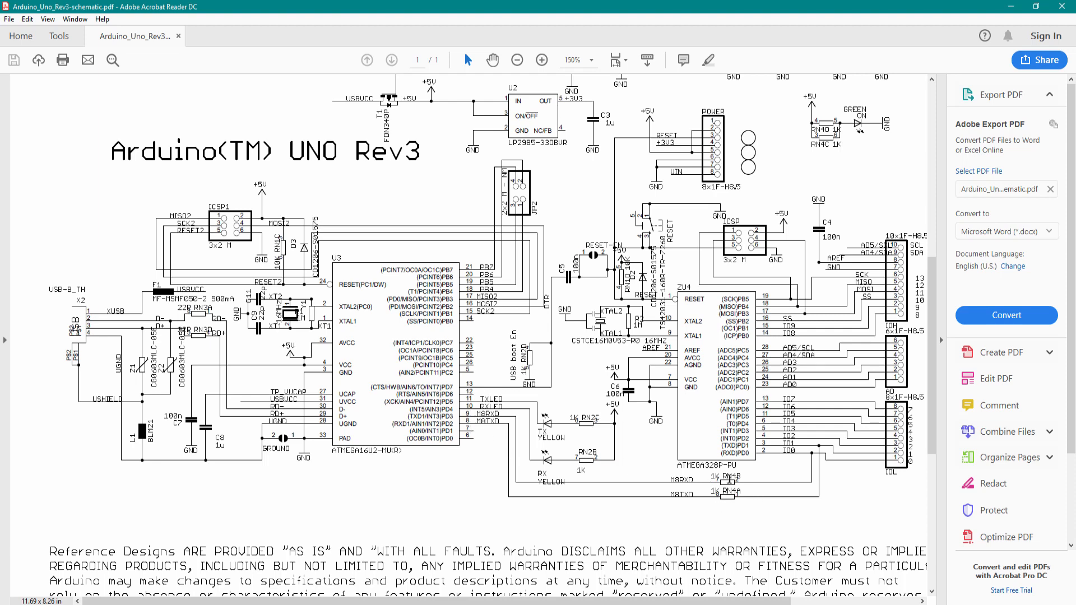
key("alt+Tab")
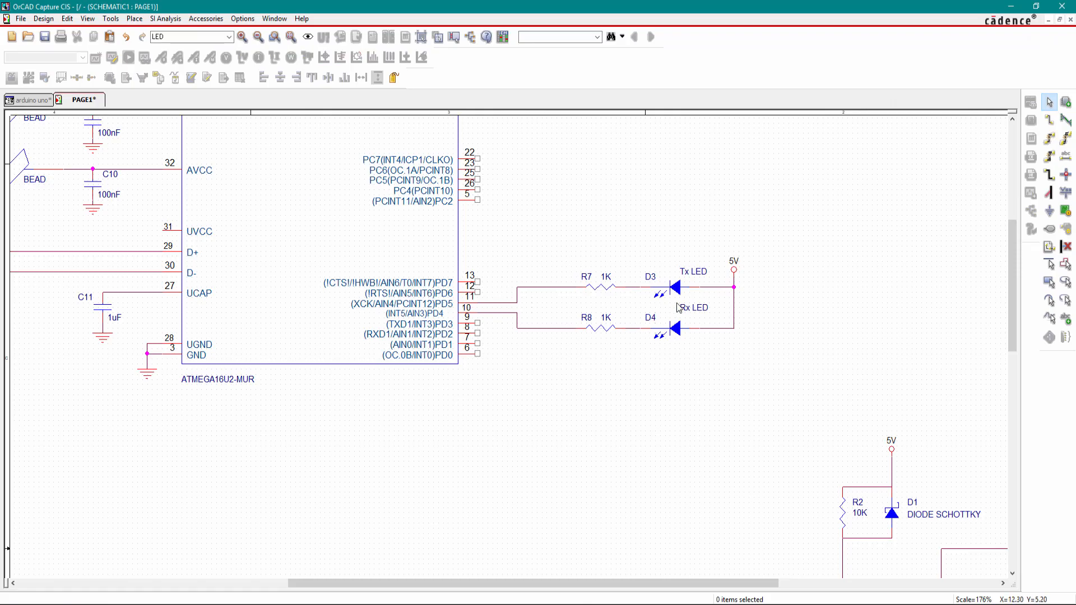
left_click(601, 288)
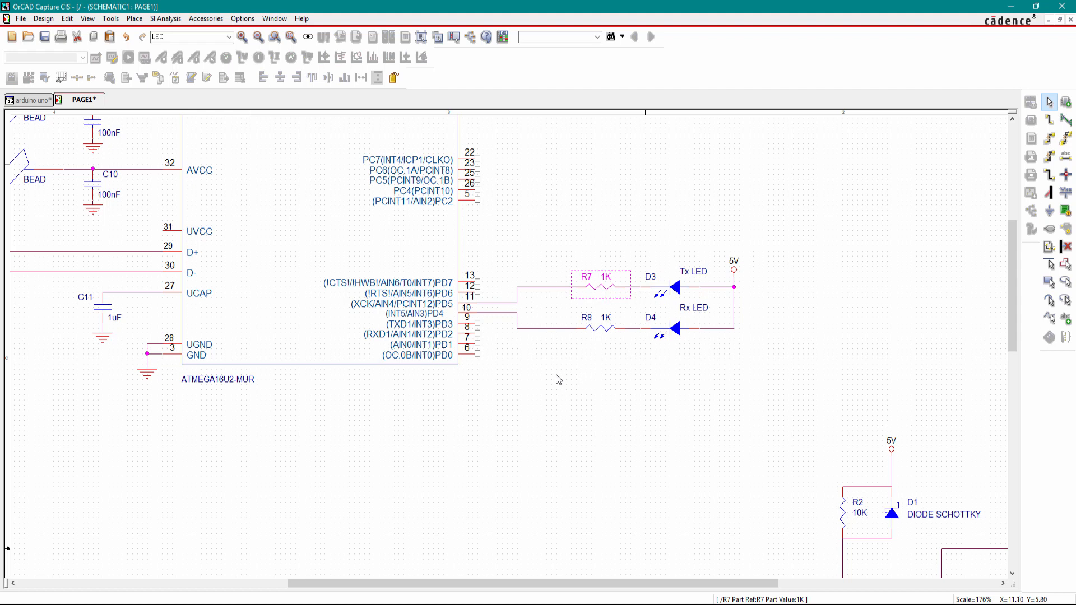
key("ctrl+v")
left_click(569, 368)
key("ctrl+v")
left_click(570, 394)
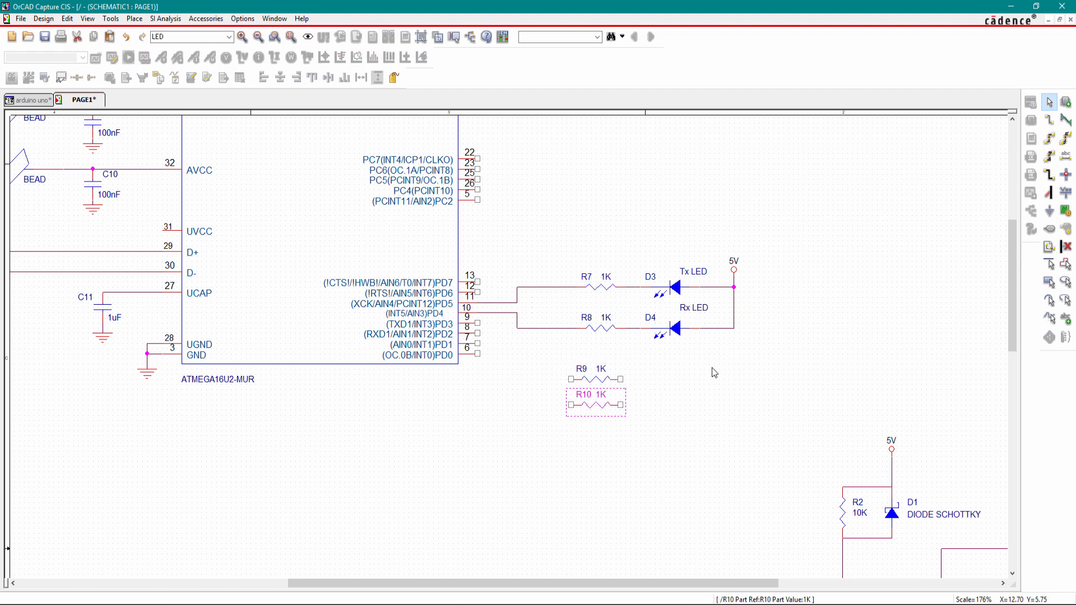
Wire U2 pin 9 (PD3) to R9, and route a wire from U2 pin 8 (PD2) to R10.
key("w")
left_click(478, 324)
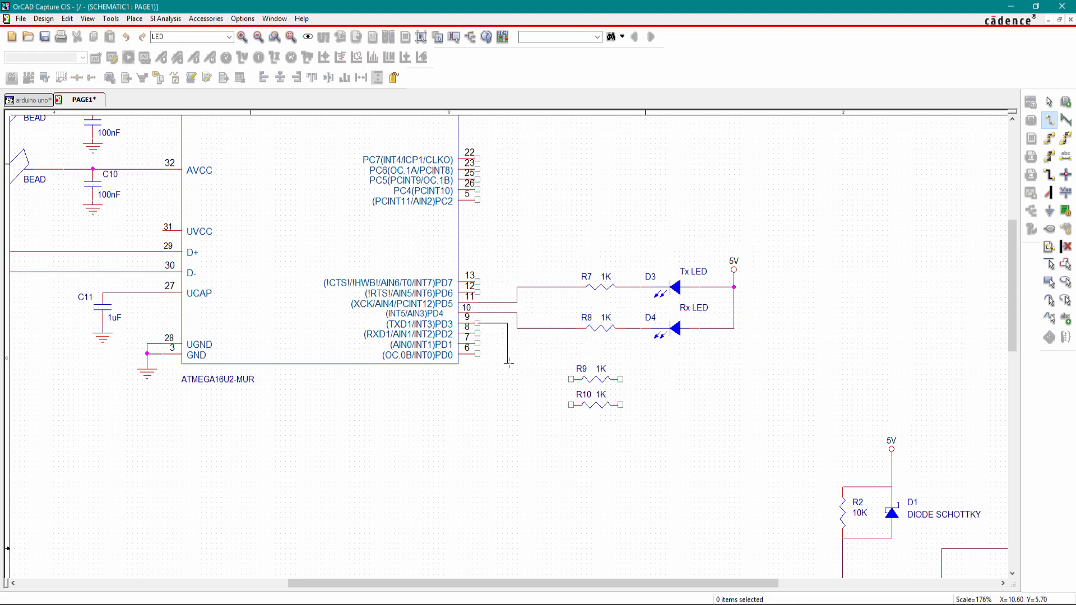
left_click(511, 379)
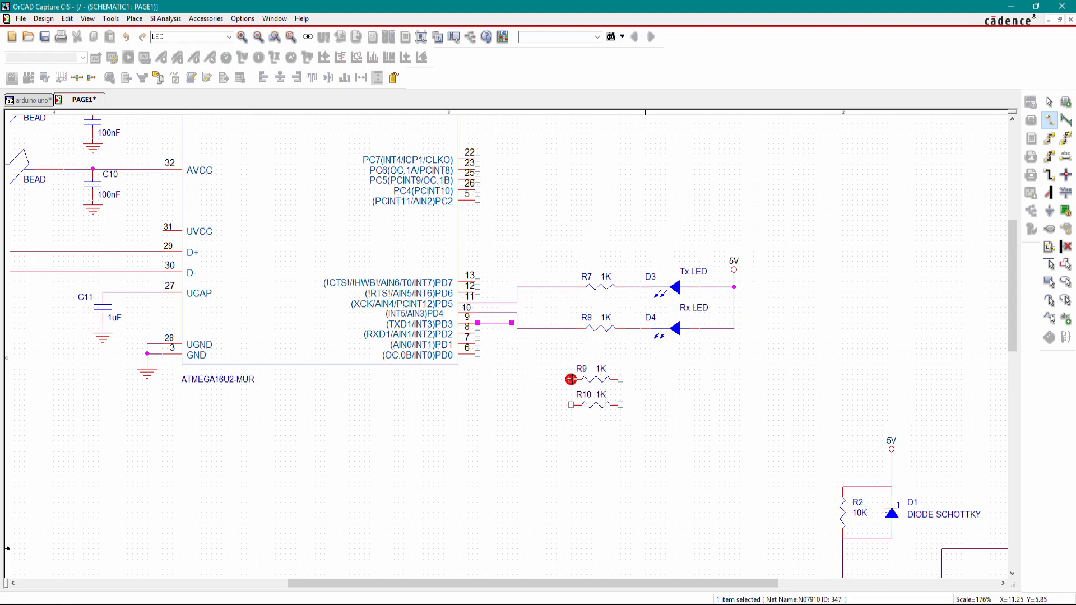
left_click(571, 379)
left_click(571, 410)
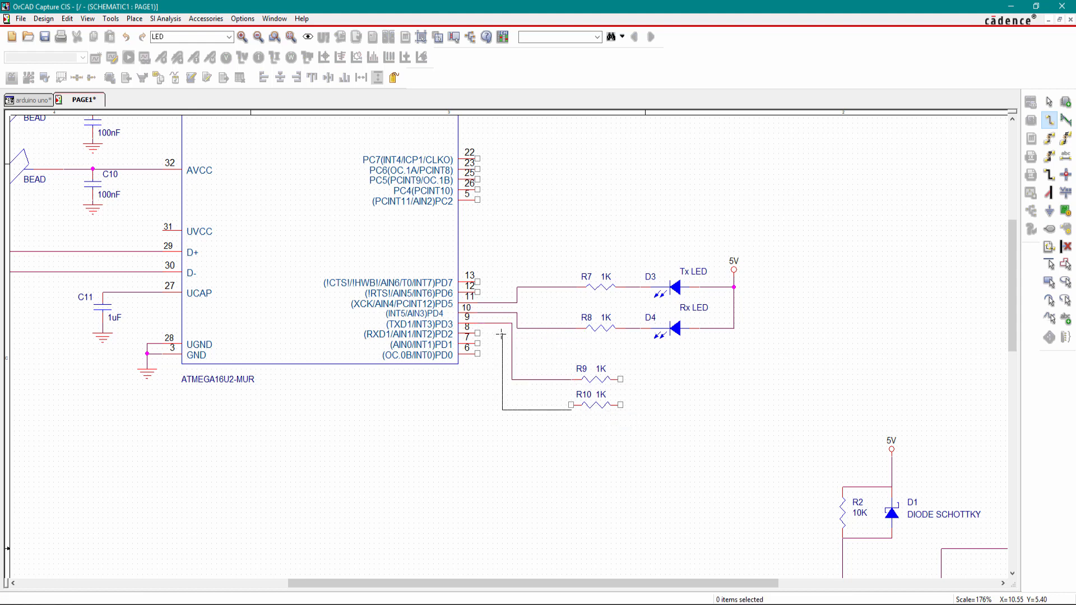
left_click(502, 333)
left_click(478, 332)
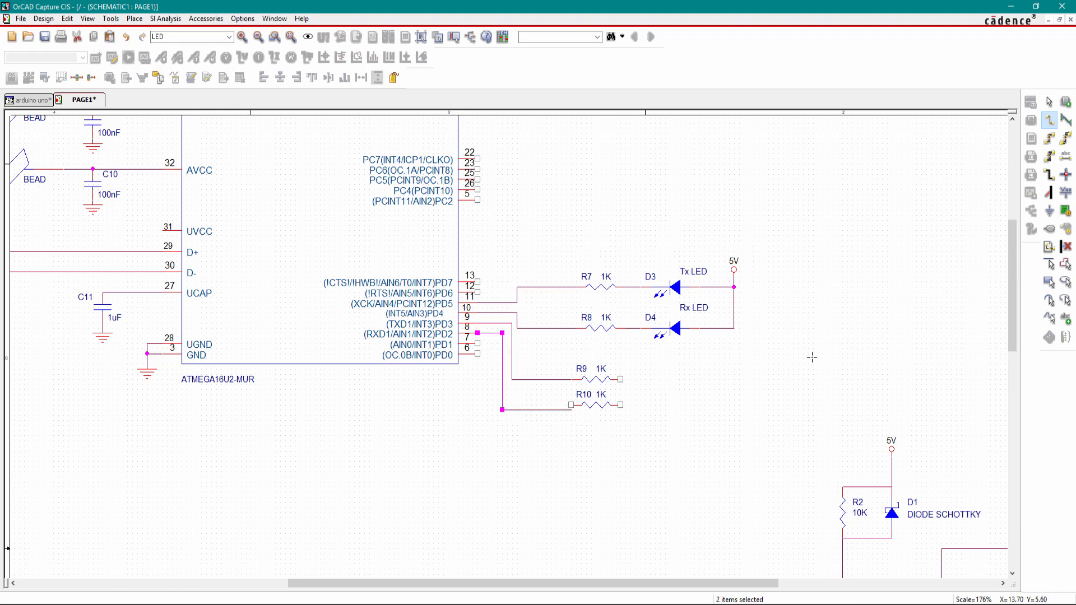
Draw equal-length open-ended wires from the free pins of R9 and R10, and align the pin 8 wire with R10.
left_click(620, 379)
left_click(699, 379)
key("Escape")
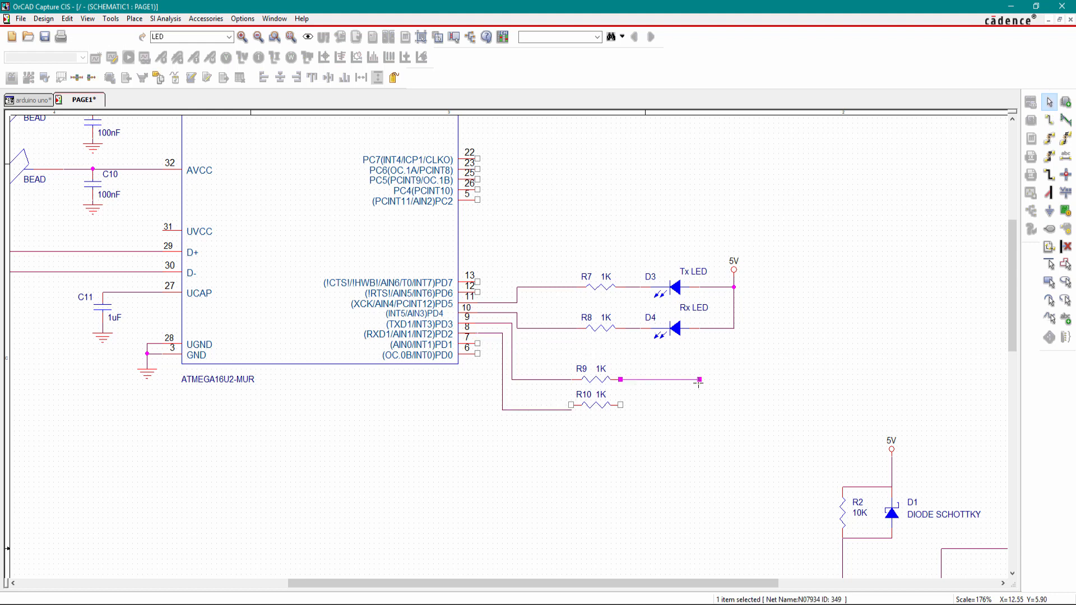
key("w")
left_click(621, 405)
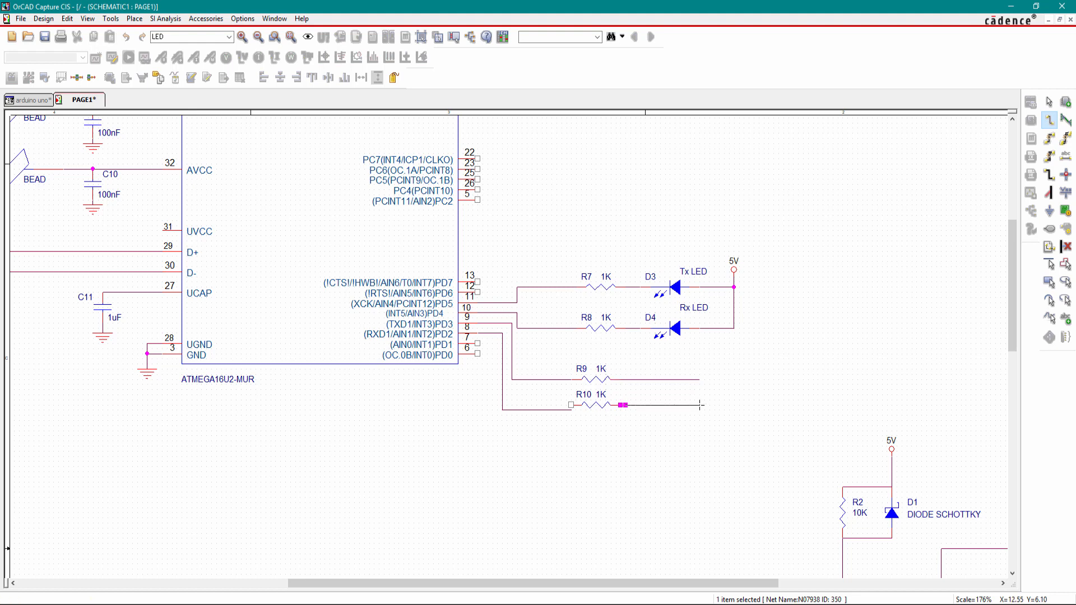
left_click(699, 405)
key("Escape")
left_click(742, 394)
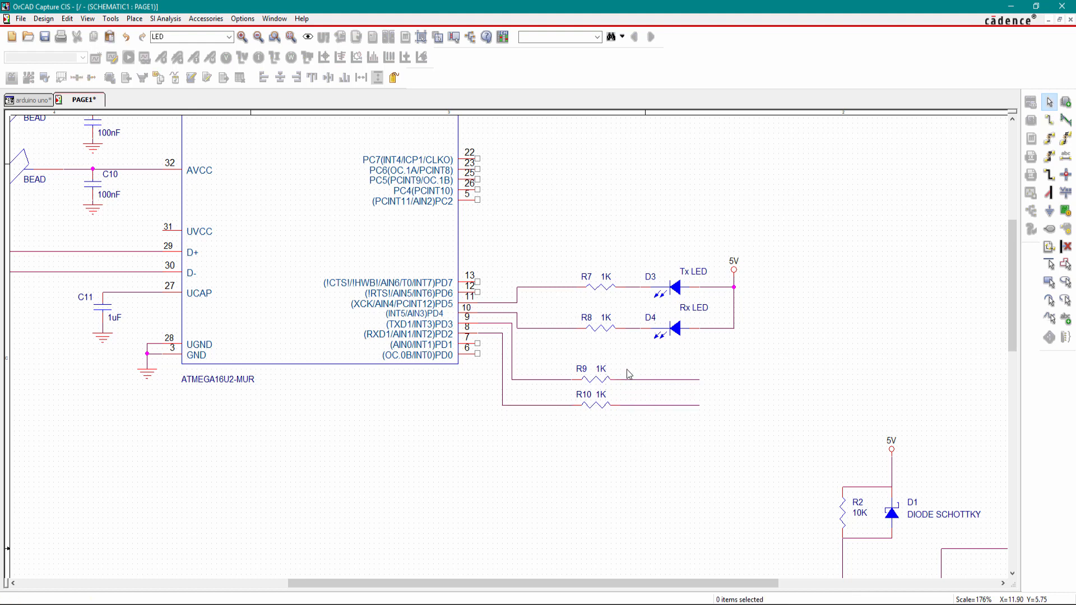